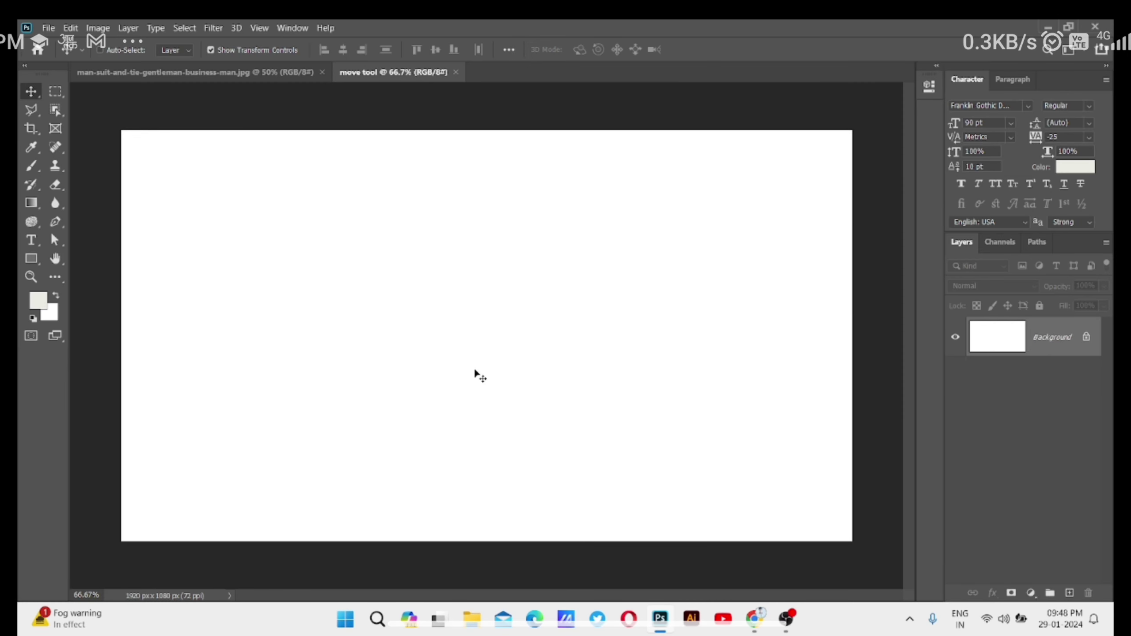
Create a new document named "move tool", 1920 x 1080 pixels at 72 pixels/inch.
{"action": "key", "text": "ctrl+n"}
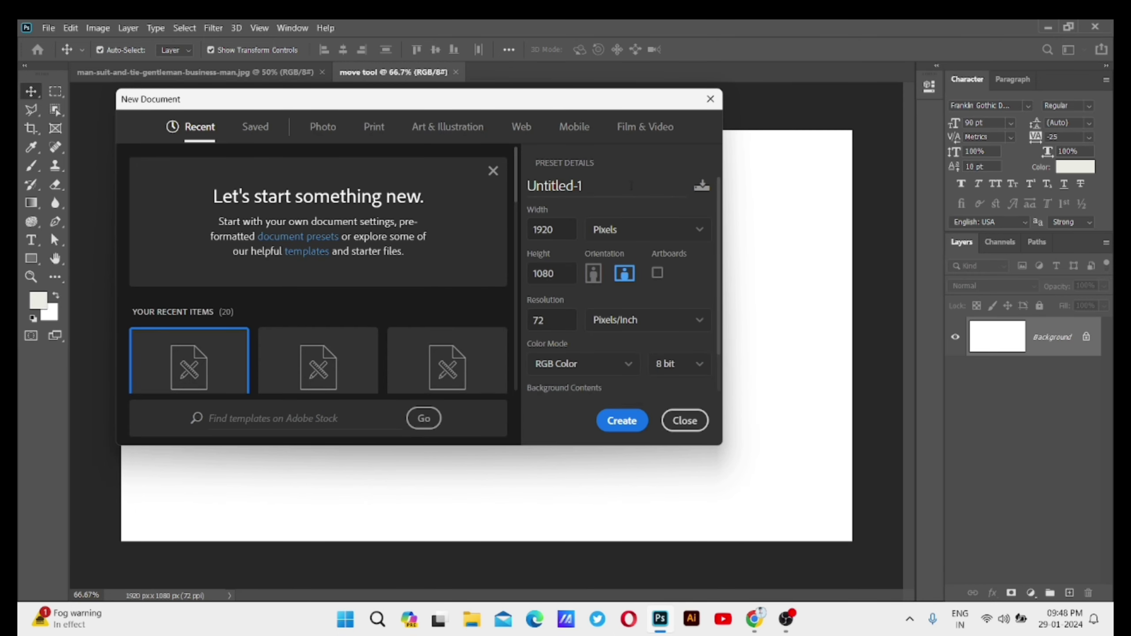
{"action": "triple_click", "coordinate": [623, 188]}
{"action": "key", "text": "BackSpace"}
{"action": "type", "text": "move tool"}
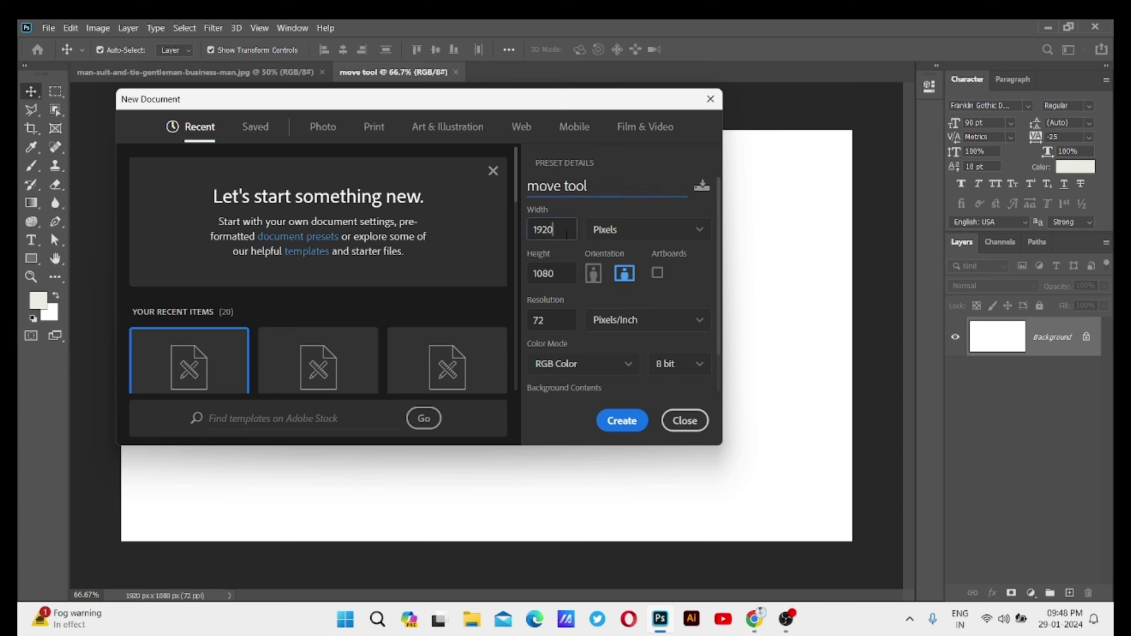
{"action": "left_click", "coordinate": [566, 234]}
{"action": "left_click", "coordinate": [567, 275]}
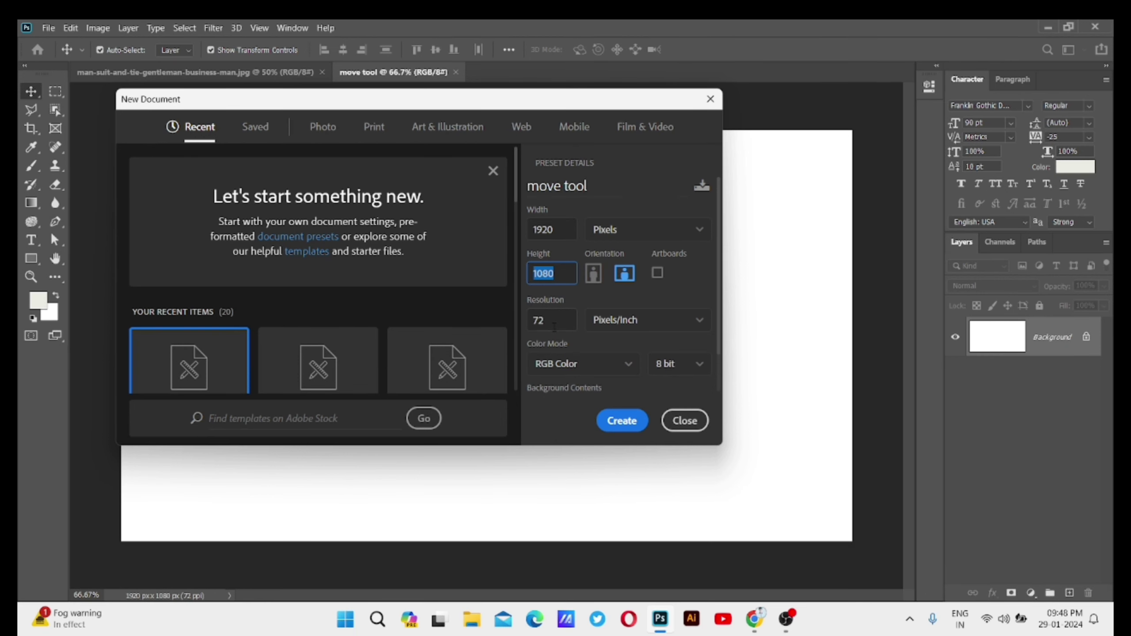
{"action": "left_click", "coordinate": [555, 351]}
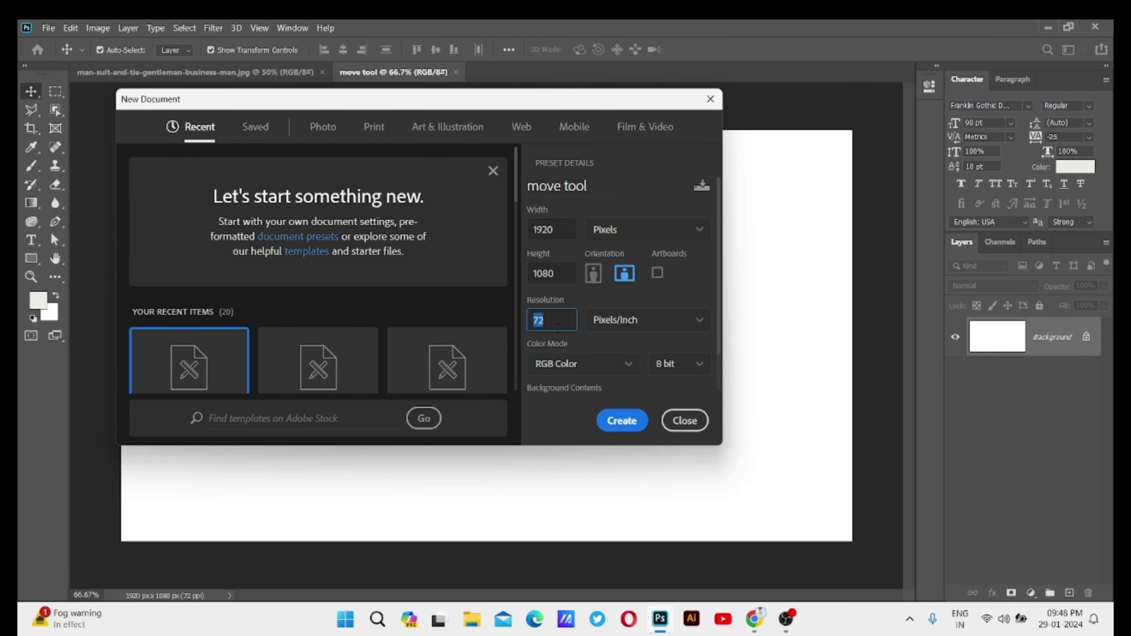
{"action": "left_click", "coordinate": [624, 422]}
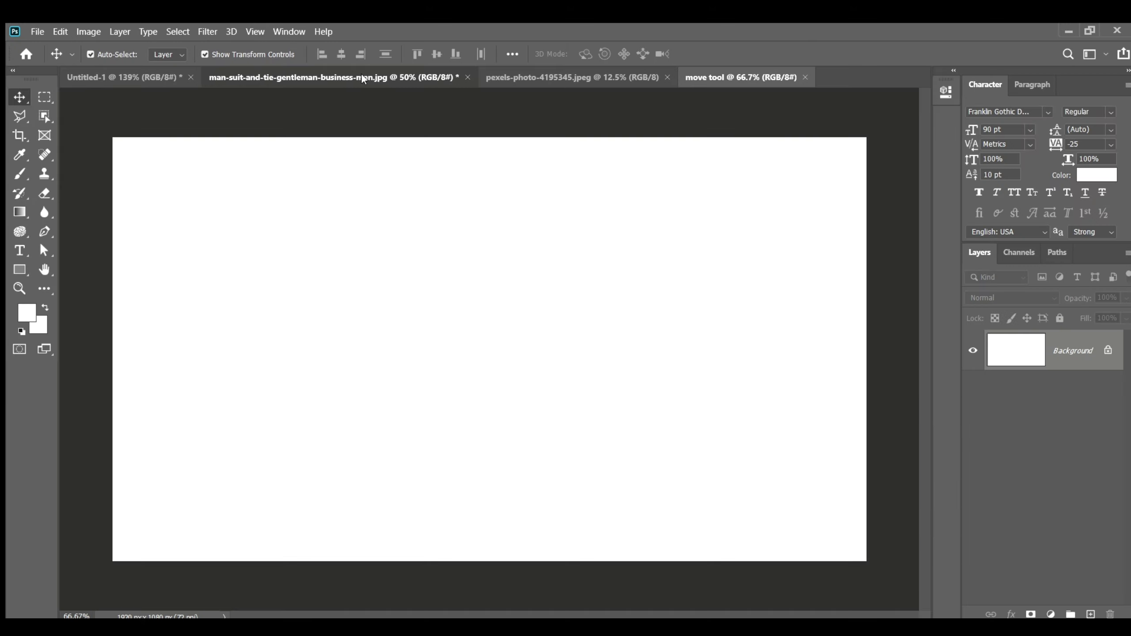
In the man-suit-and-tie photo, make a rectangular marquee selection around the man's head and upper chest.
{"action": "left_click", "coordinate": [362, 77]}
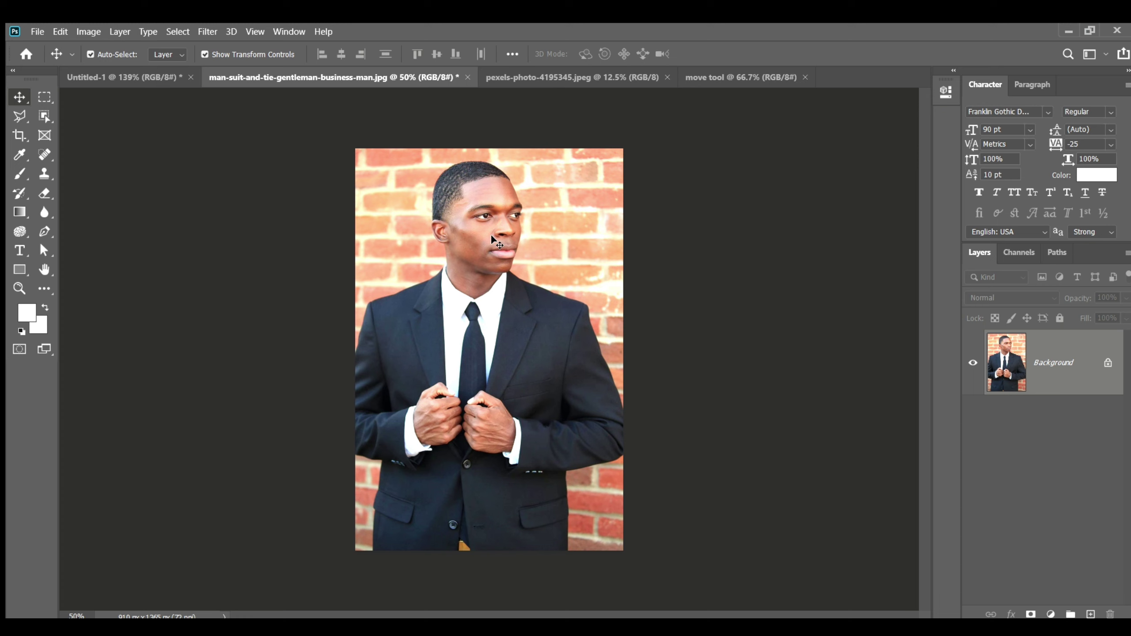
{"action": "left_click", "coordinate": [42, 96]}
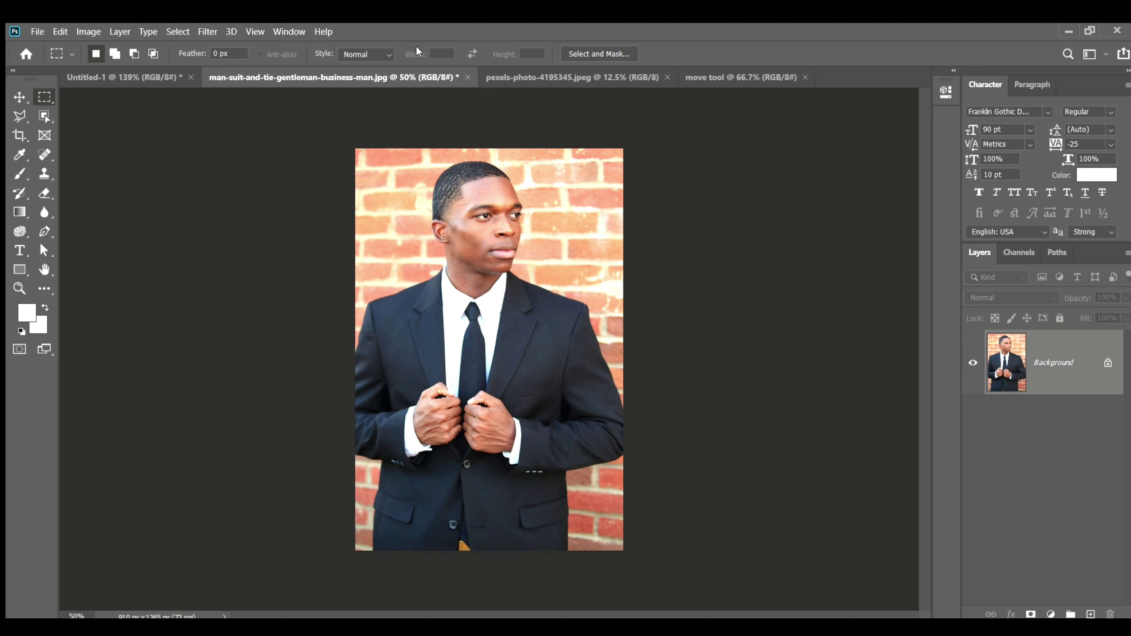
{"action": "left_click", "coordinate": [19, 116]}
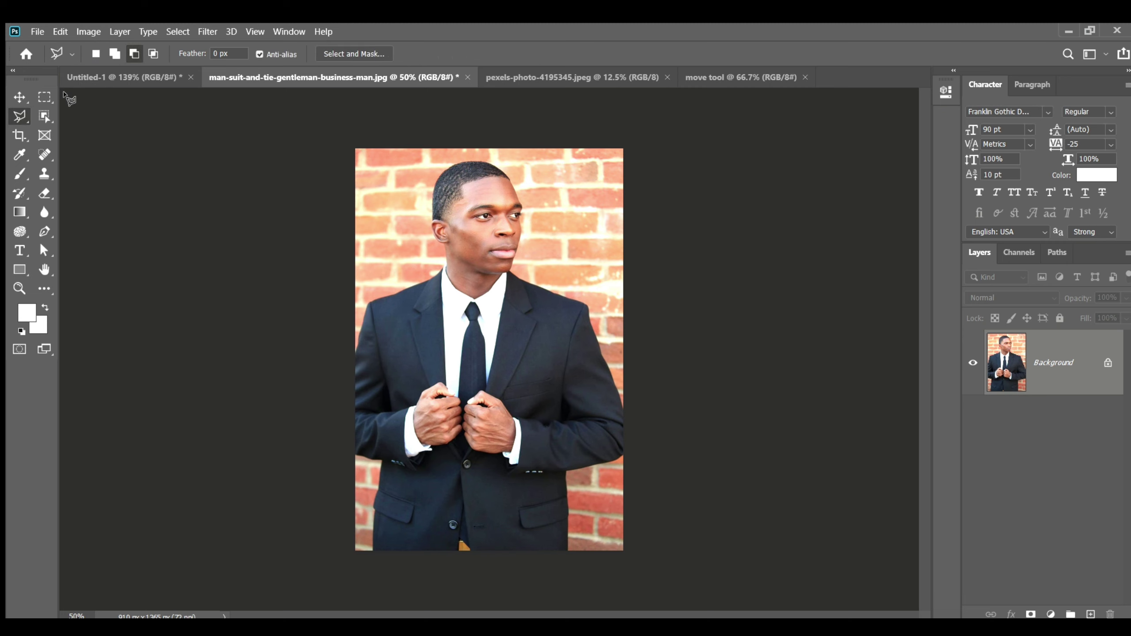
{"action": "left_click", "coordinate": [44, 96]}
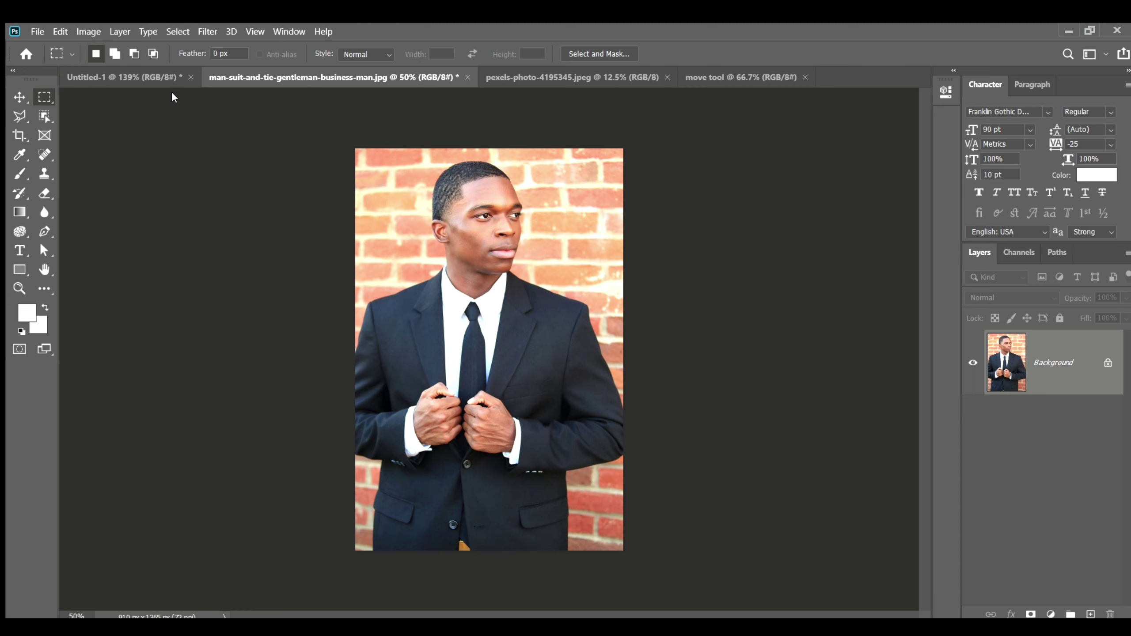
{"action": "key", "text": "m"}
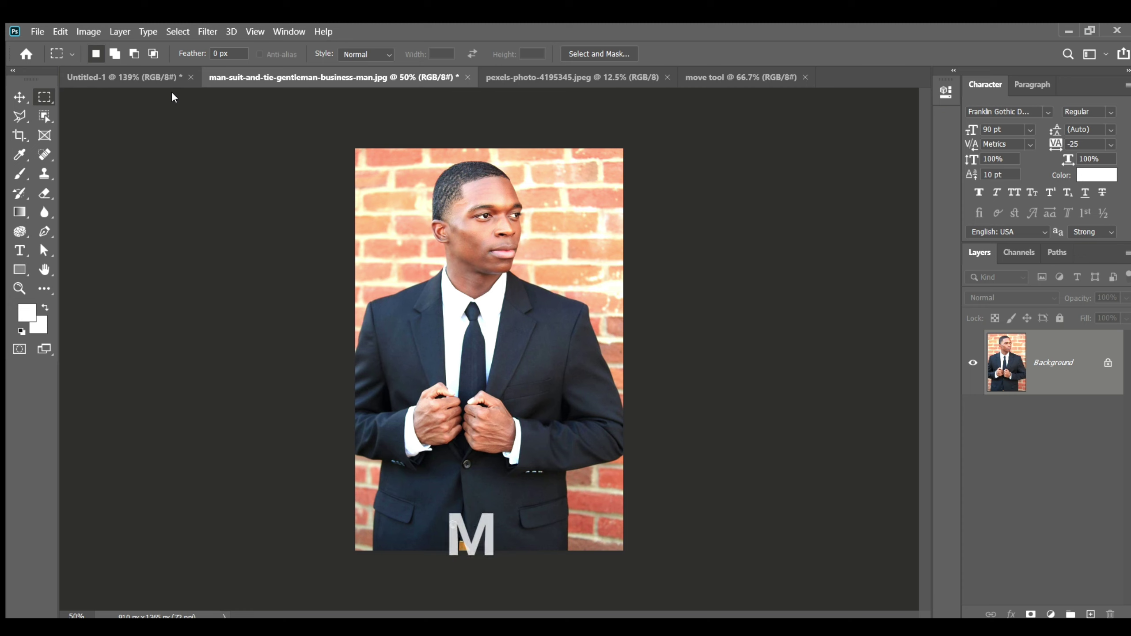
{"action": "left_click", "coordinate": [17, 116]}
{"action": "key", "text": "m"}
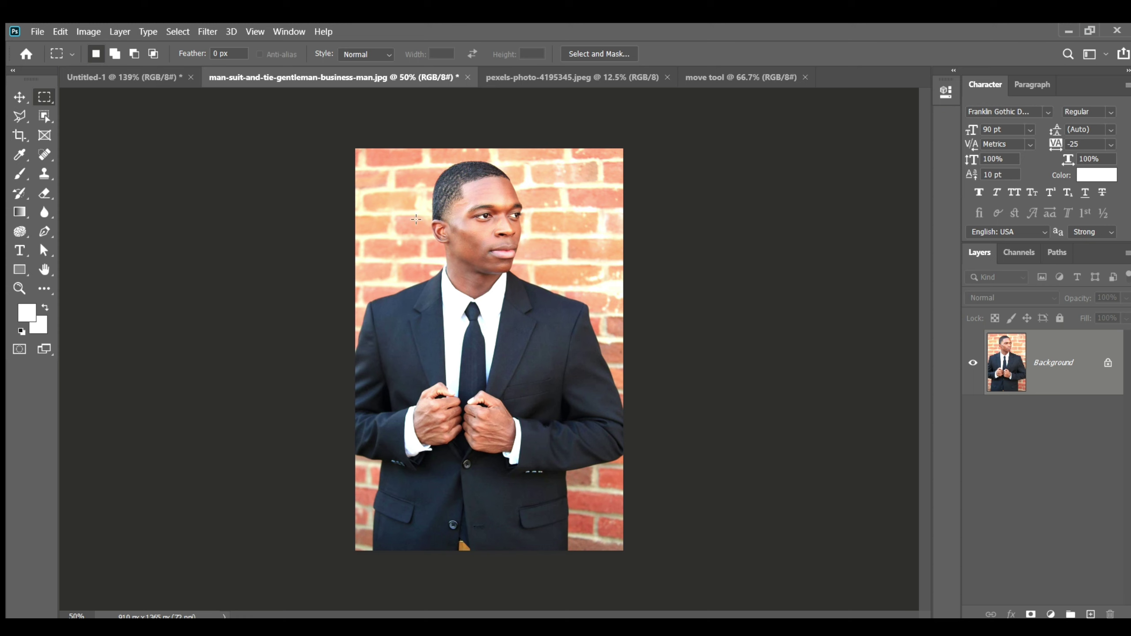
{"action": "left_click_drag", "start_coordinate": [417, 156], "coordinate": [553, 336]}
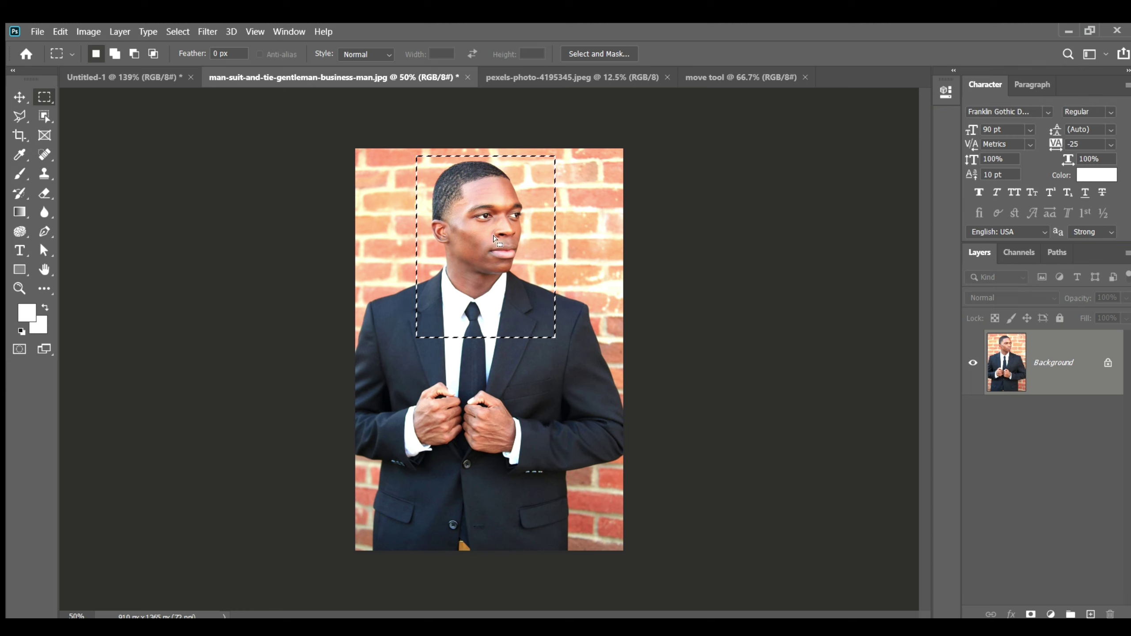
Copy the selected portrait area into the move tool document and position it near the canvas's upper-left corner.
{"action": "left_click", "coordinate": [20, 98]}
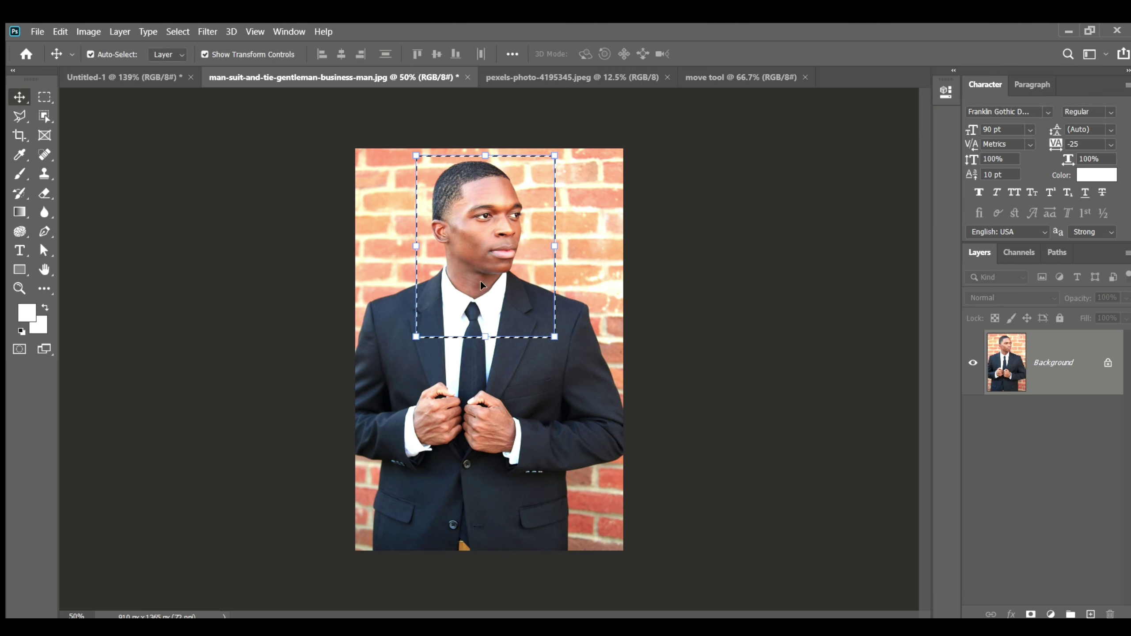
{"action": "left_click_drag", "start_coordinate": [487, 272], "coordinate": [197, 288]}
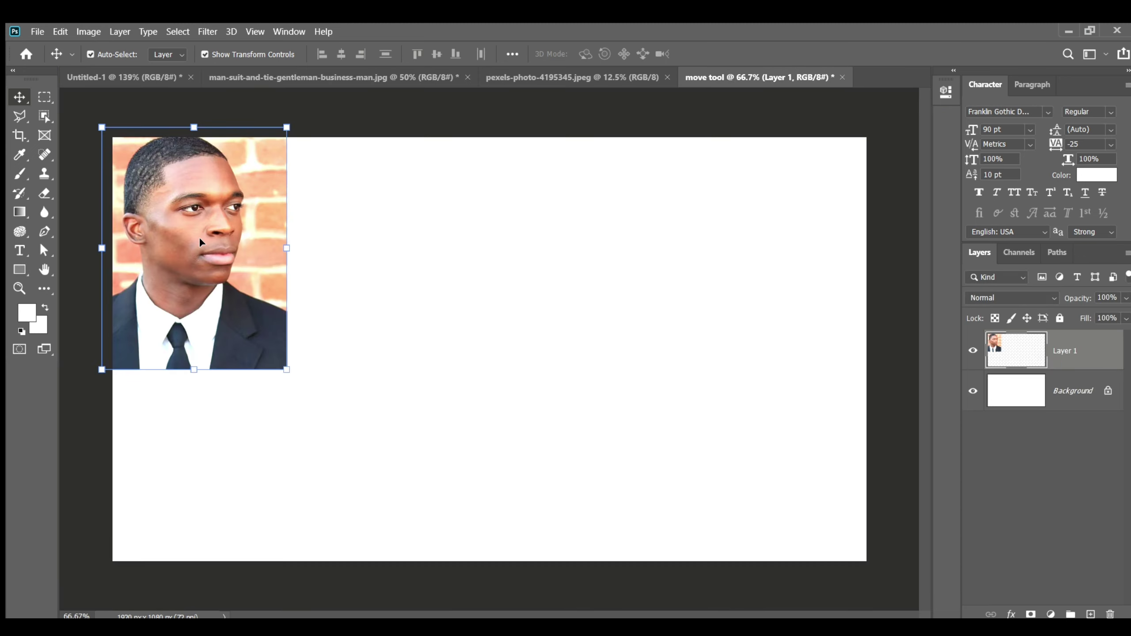
{"action": "left_click_drag", "start_coordinate": [198, 237], "coordinate": [244, 280]}
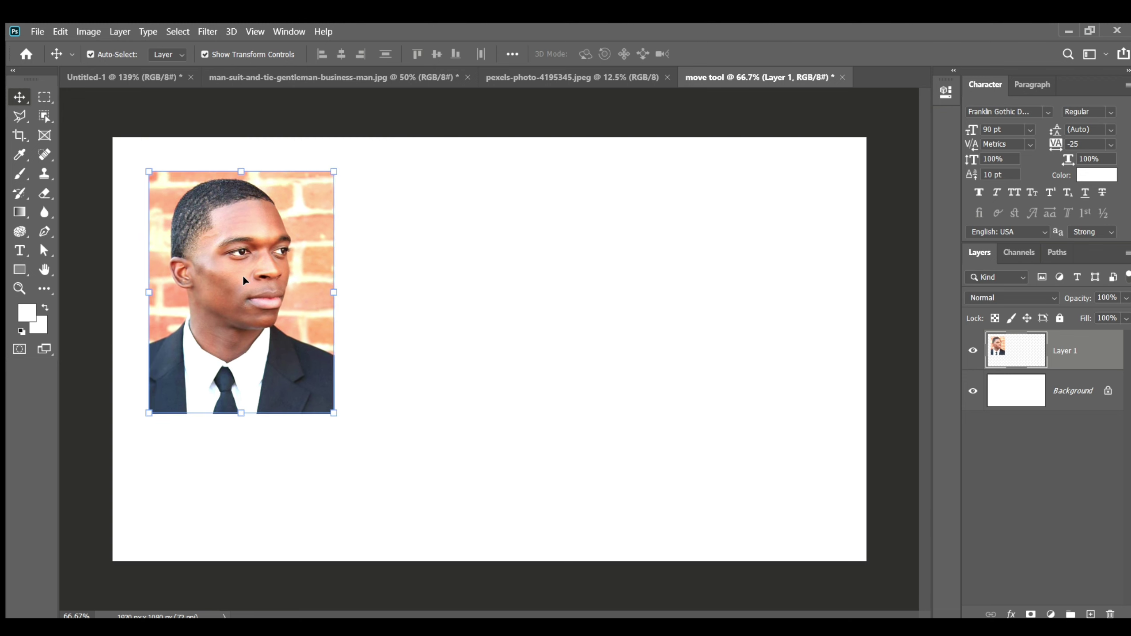
Scale the rectangular portrait to about 53% and place it close to the canvas's upper-left corner.
{"action": "key", "text": "ctrl+t"}
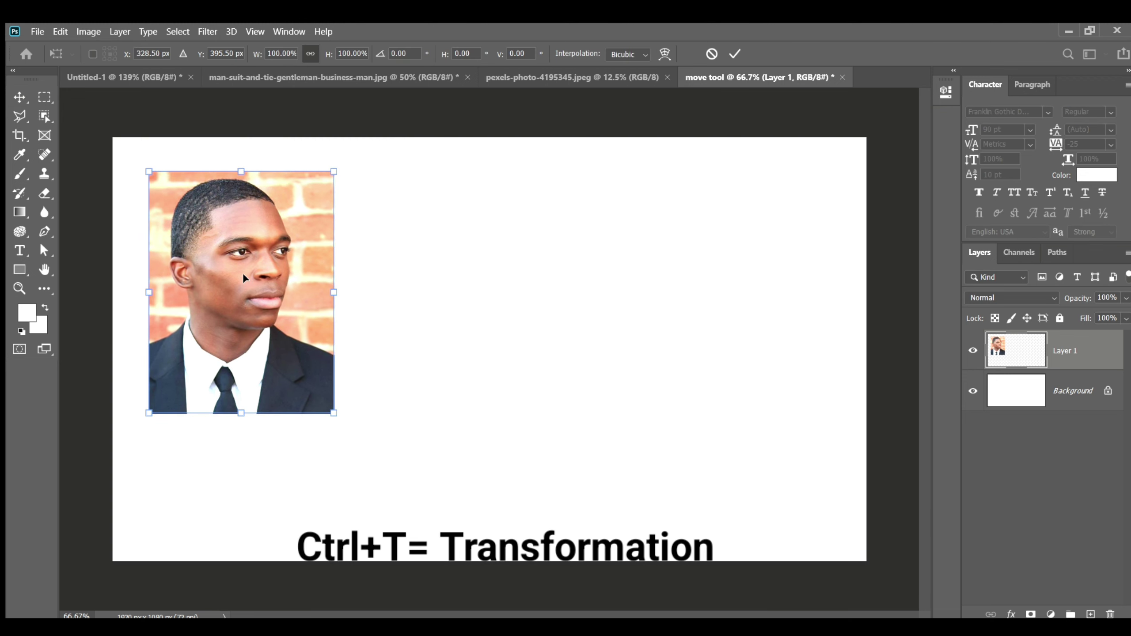
{"action": "left_click_drag", "start_coordinate": [151, 172], "coordinate": [230, 295]}
{"action": "left_click_drag", "start_coordinate": [271, 347], "coordinate": [178, 243]}
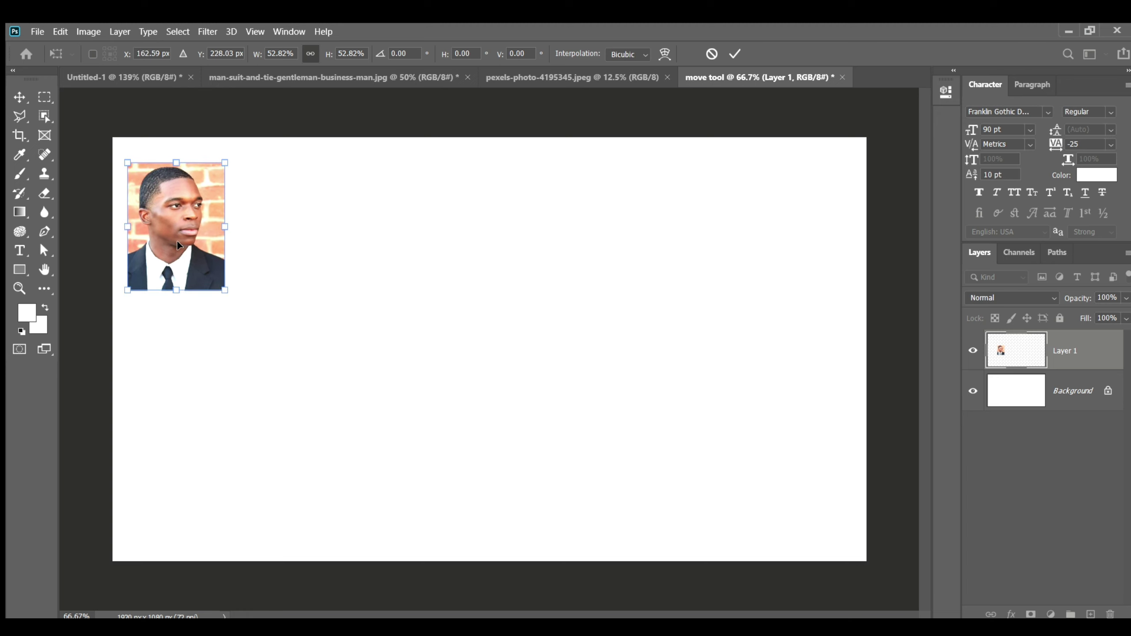
{"action": "left_click", "coordinate": [735, 43]}
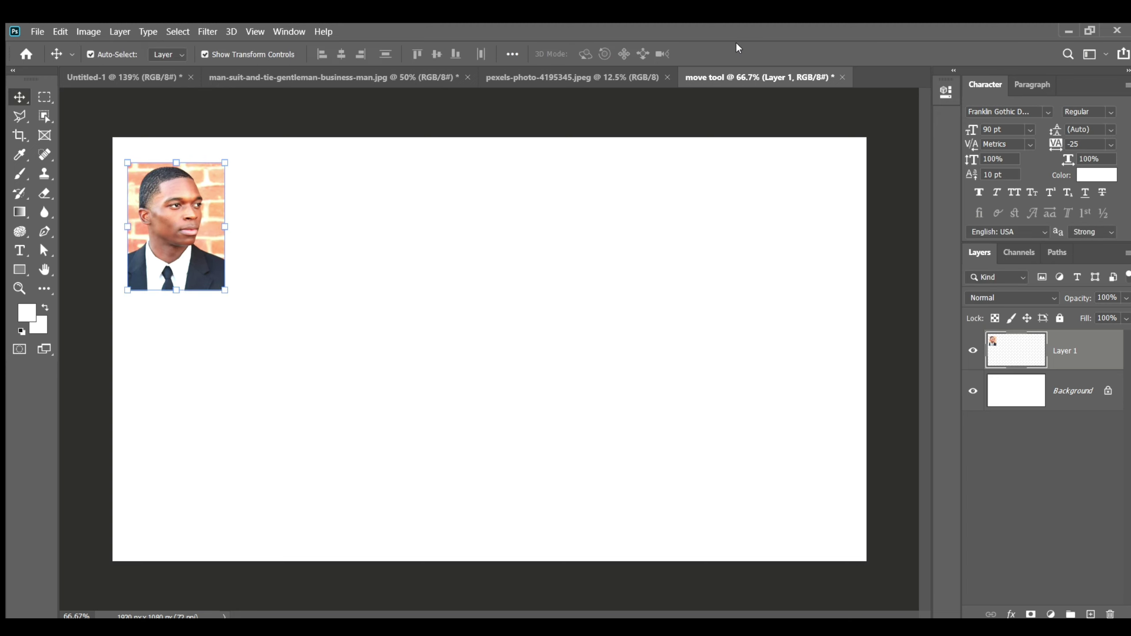
Deselect the rectangle in the man-suit-and-tie photo and make an elliptical marquee selection around the man's head.
{"action": "left_click", "coordinate": [371, 77]}
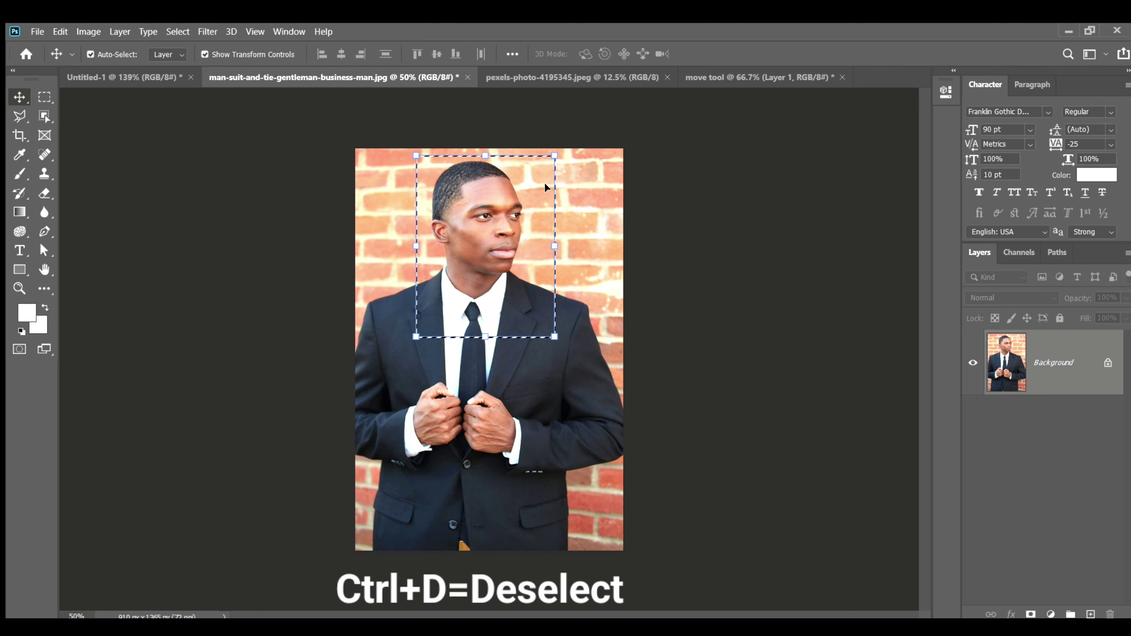
{"action": "key", "text": "ctrl+d"}
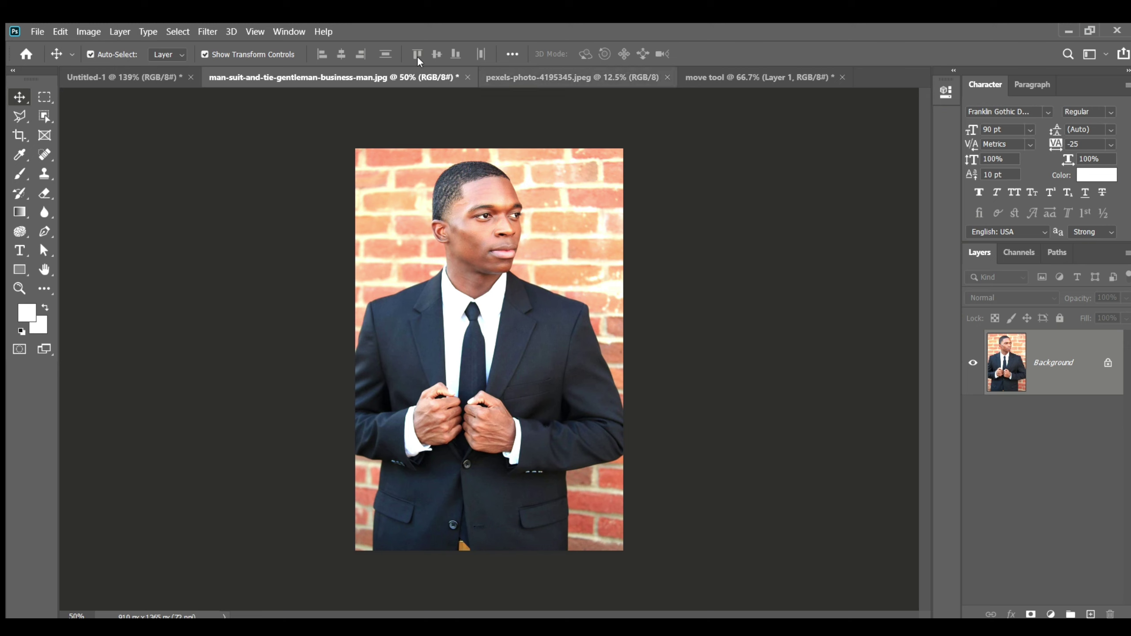
{"action": "left_click", "coordinate": [42, 93]}
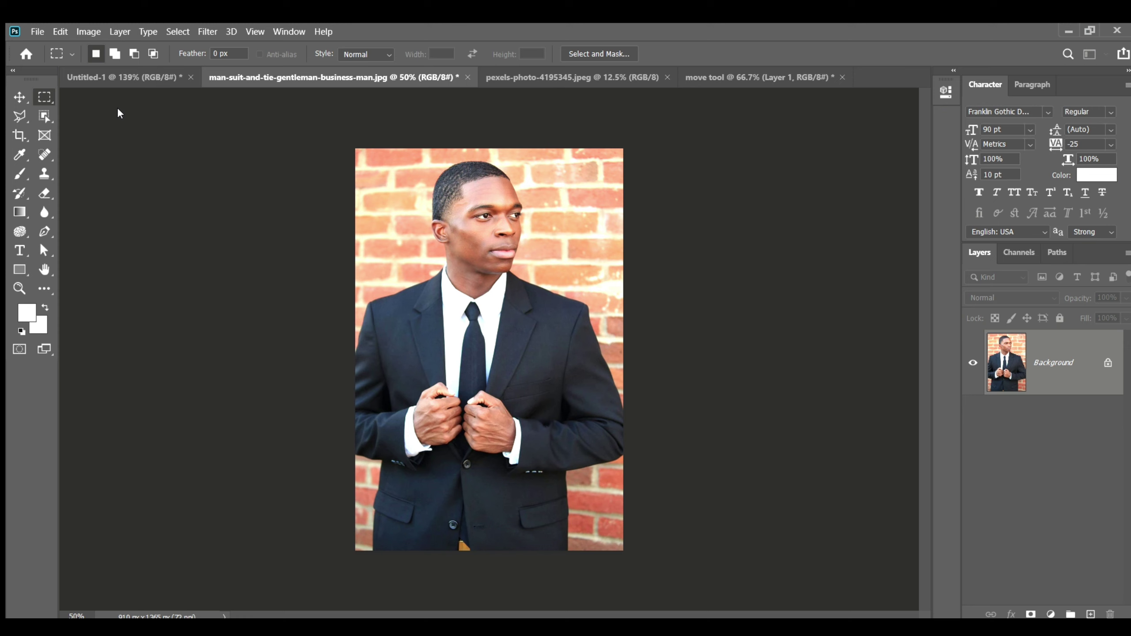
{"action": "key", "text": "shift+m"}
{"action": "left_click_drag", "start_coordinate": [428, 157], "coordinate": [557, 301]}
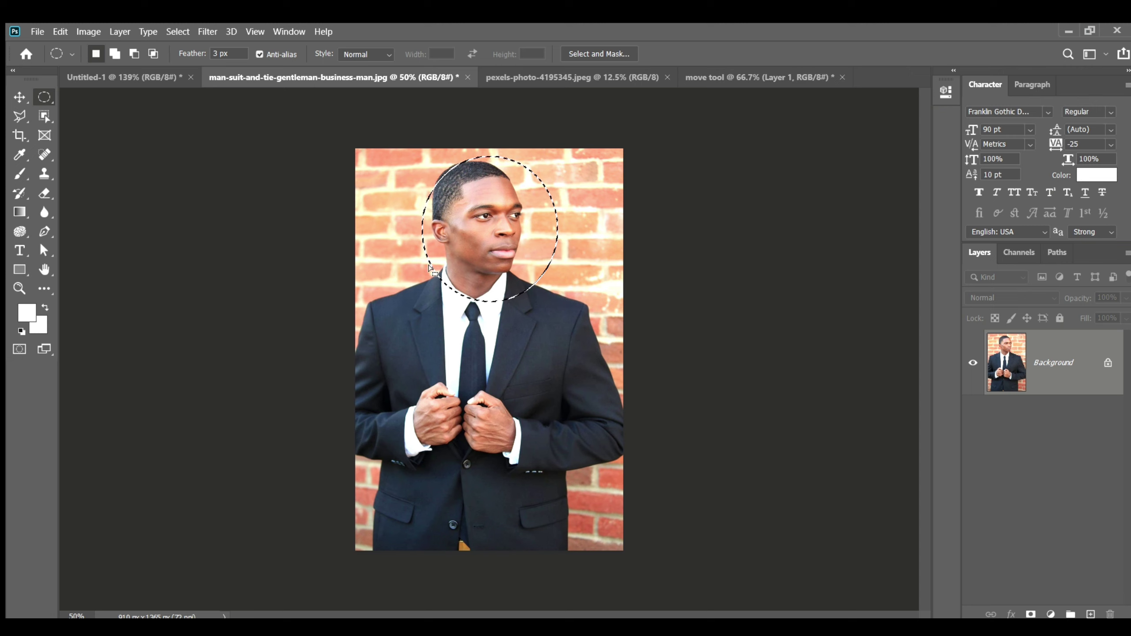
Copy the elliptical head crop into the move tool document beside the rectangular portrait and scale it to about 77%.
{"action": "left_click", "coordinate": [19, 97]}
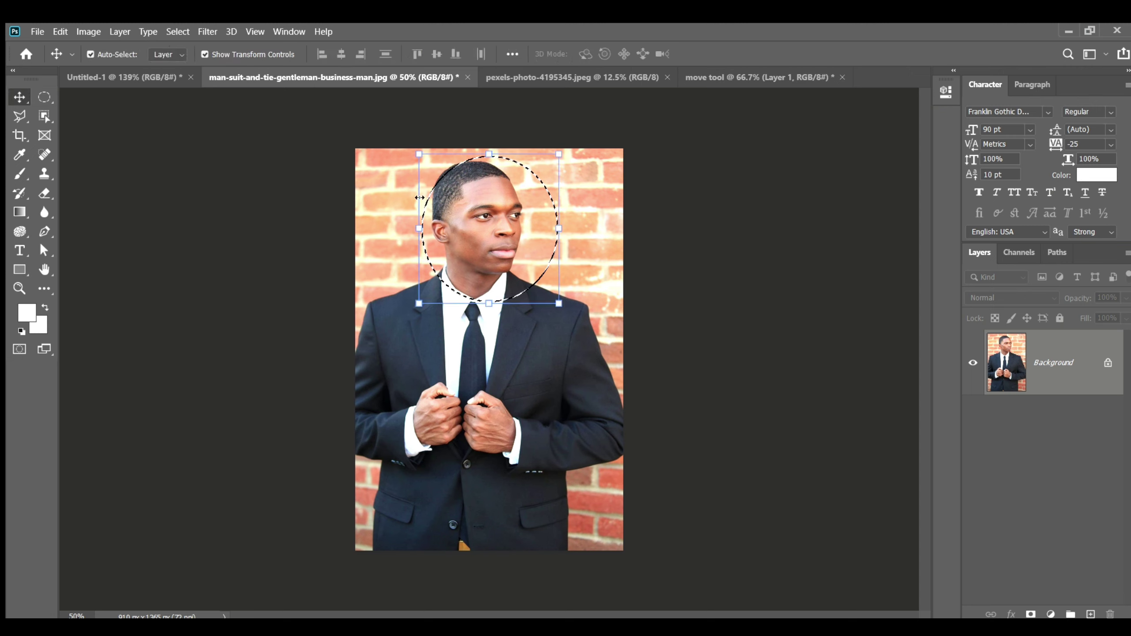
{"action": "left_click_drag", "start_coordinate": [472, 226], "coordinate": [331, 215]}
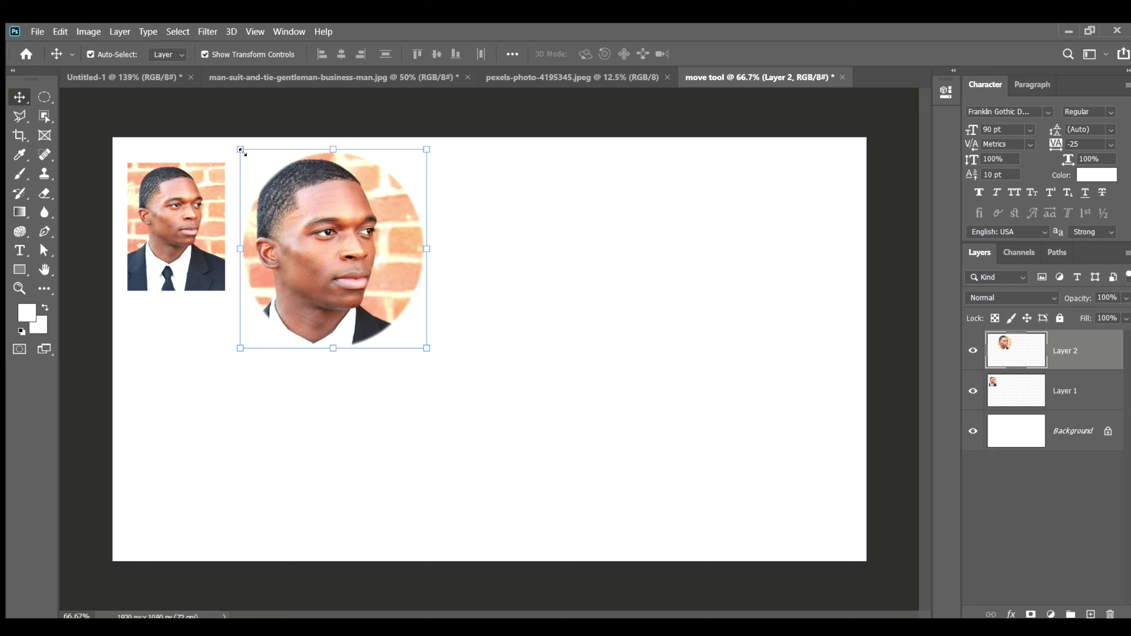
{"action": "left_click_drag", "start_coordinate": [240, 151], "coordinate": [299, 195]}
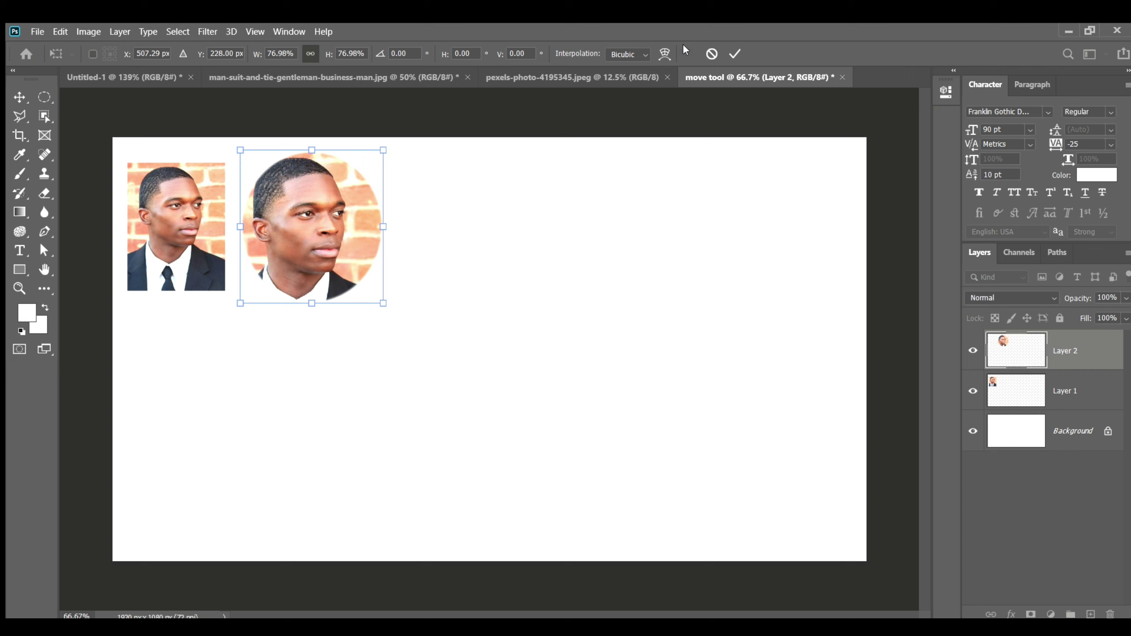
{"action": "left_click", "coordinate": [733, 52]}
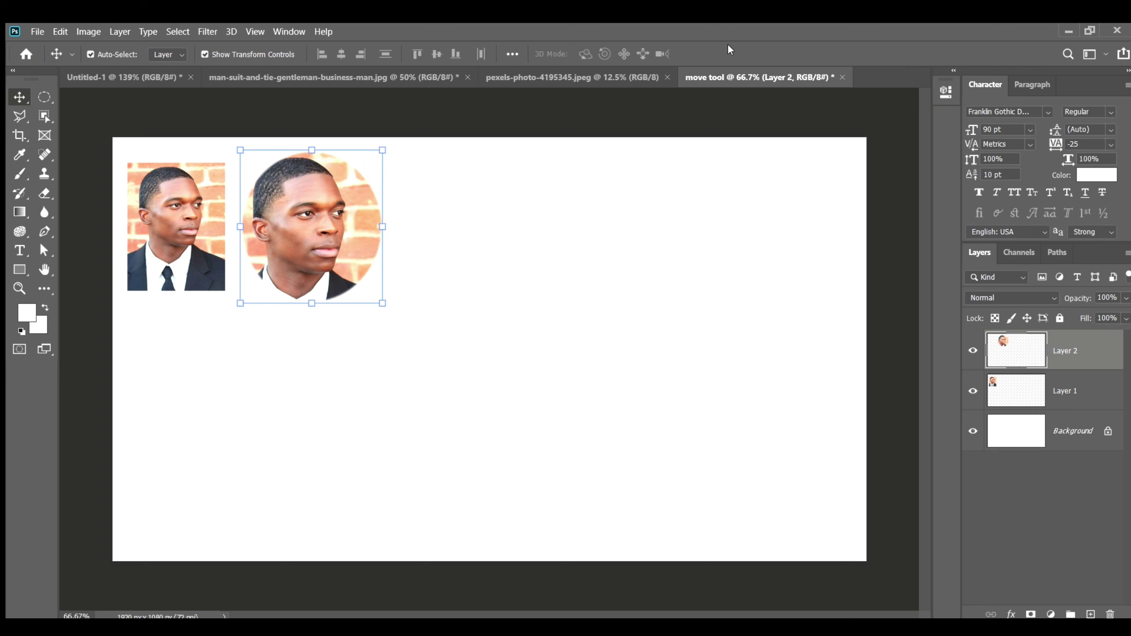
Replace the elliptical selection in the man-suit-and-tie photo with a rectangular marquee around the man's head.
{"action": "left_click", "coordinate": [548, 74]}
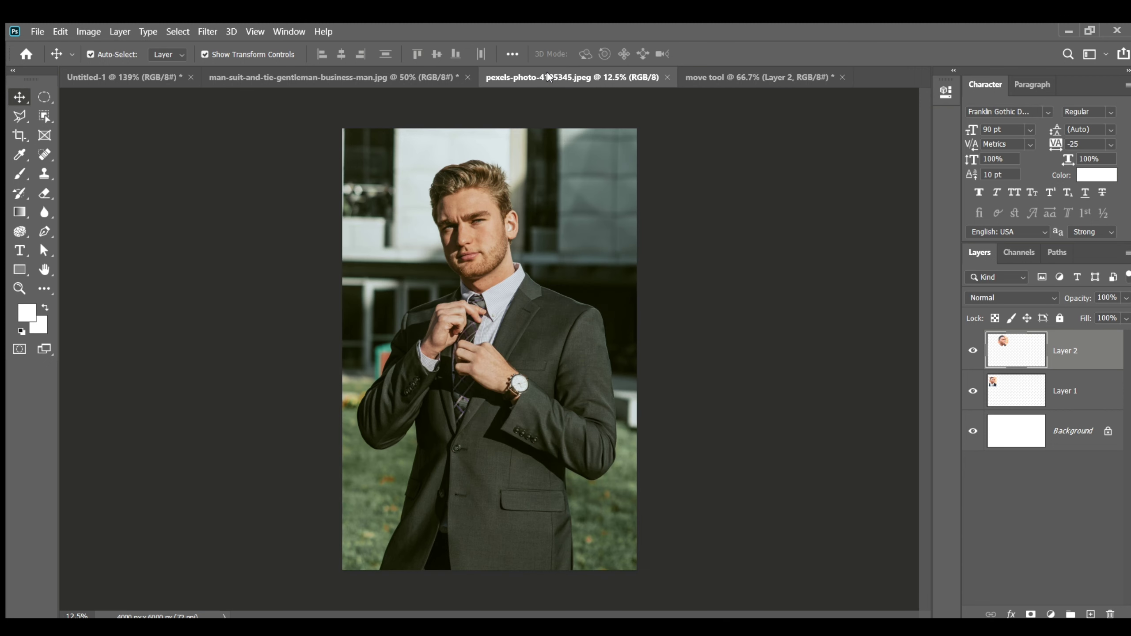
{"action": "left_click", "coordinate": [417, 78]}
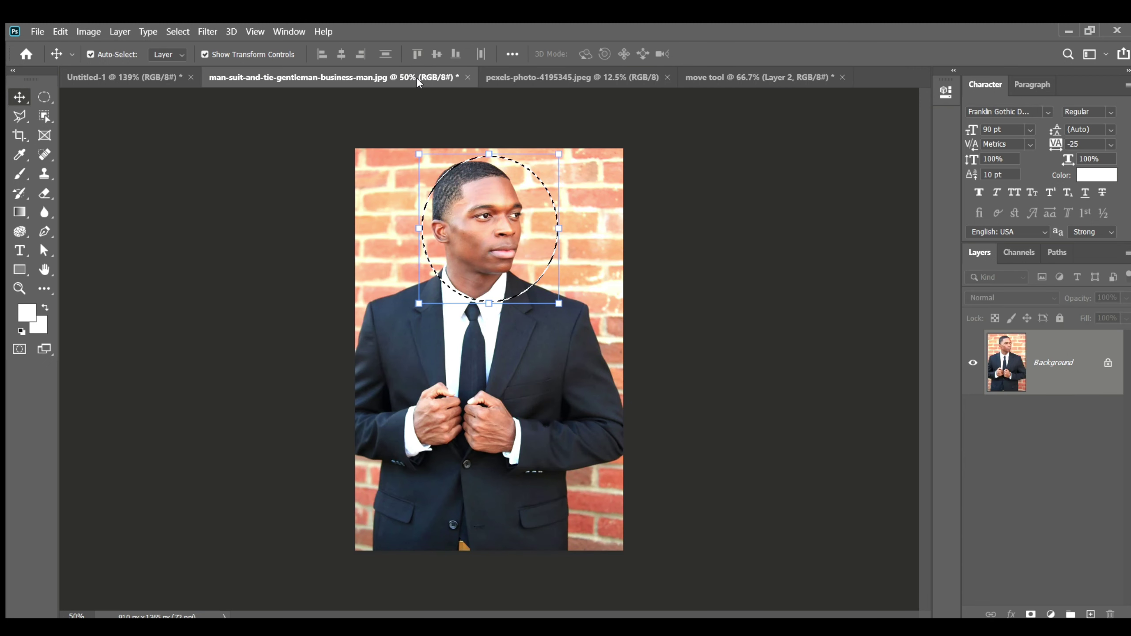
{"action": "key", "text": "ctrl"}
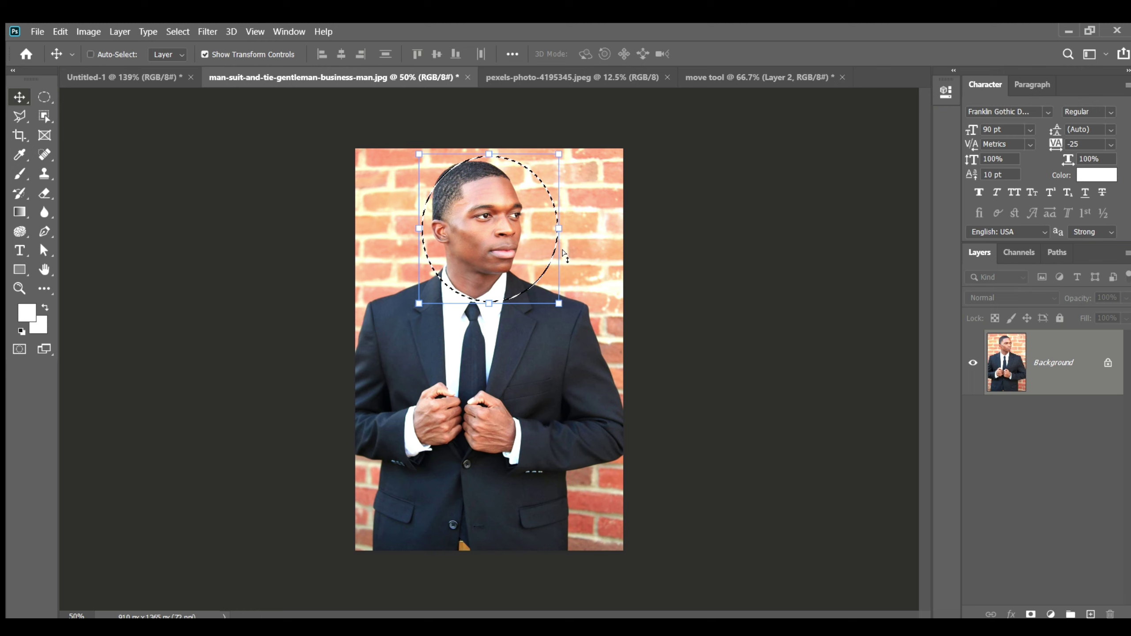
{"action": "key", "text": "ctrl+d"}
{"action": "left_click", "coordinate": [43, 97]}
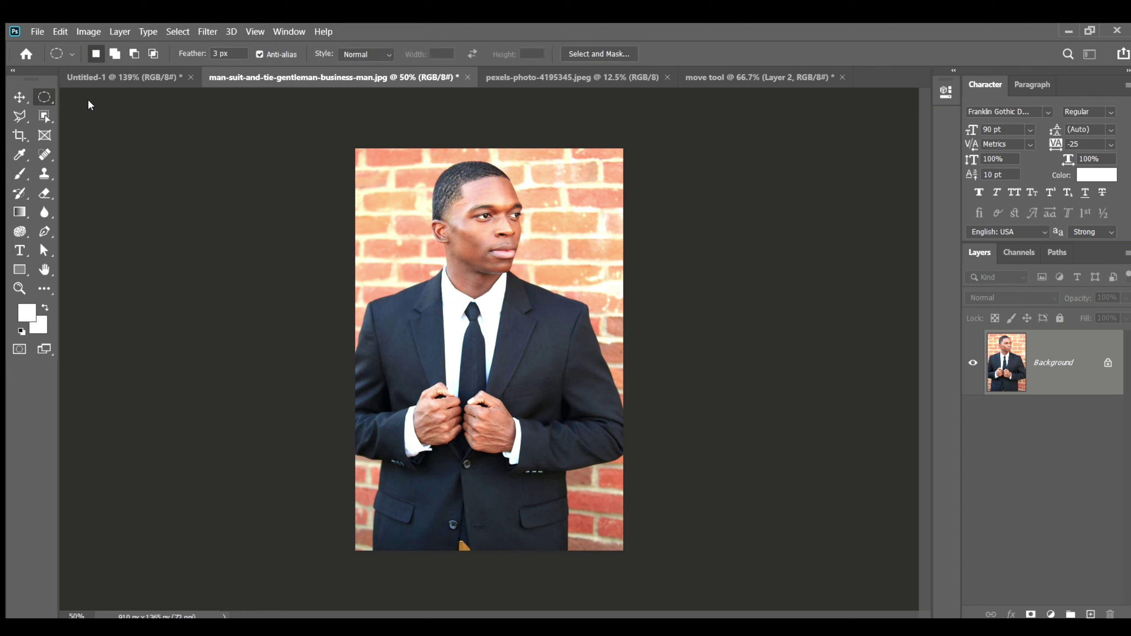
{"action": "key", "text": "shift+m"}
{"action": "left_click_drag", "start_coordinate": [423, 158], "coordinate": [537, 289]}
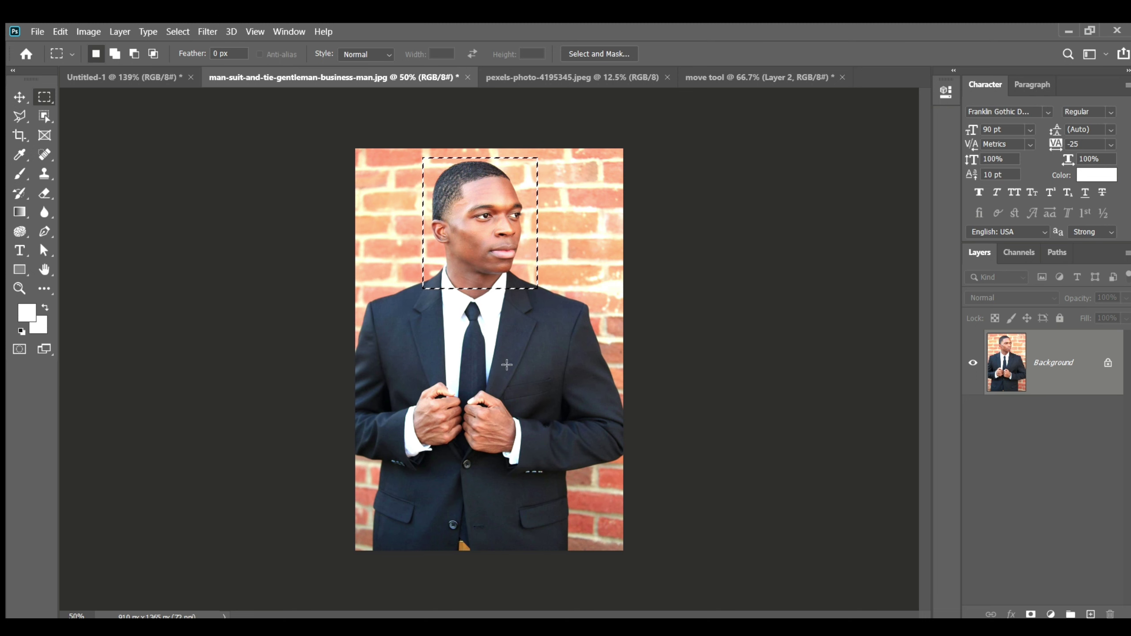
Add a rectangle over the shirt and tie to the head selection and subtract that same area again.
{"action": "key", "text": "ctrl+0"}
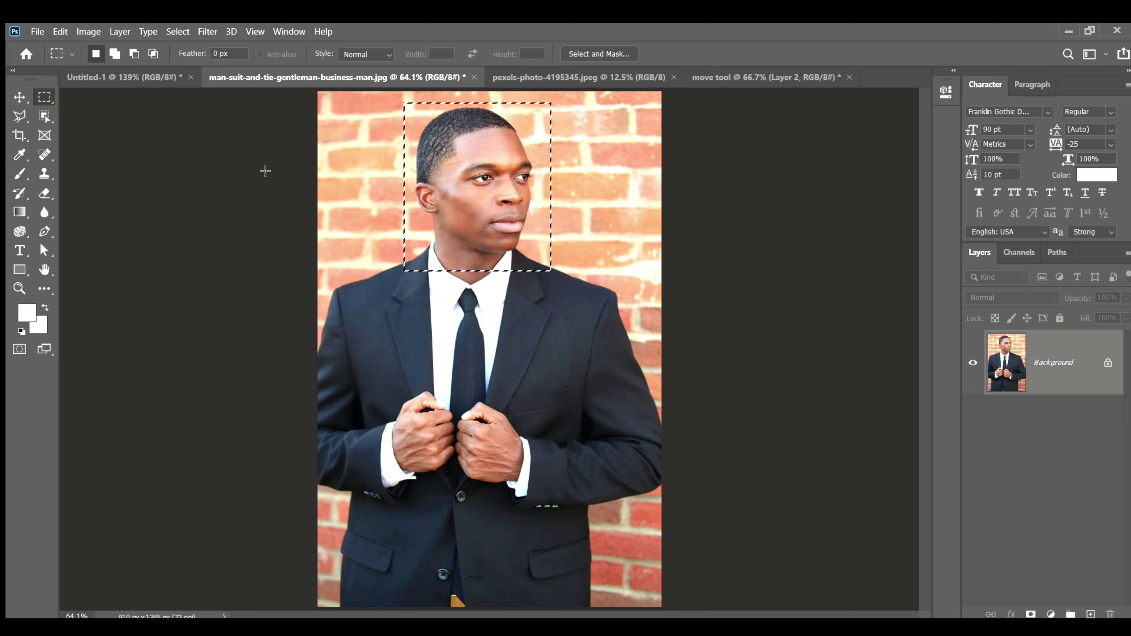
{"action": "left_click", "coordinate": [111, 53]}
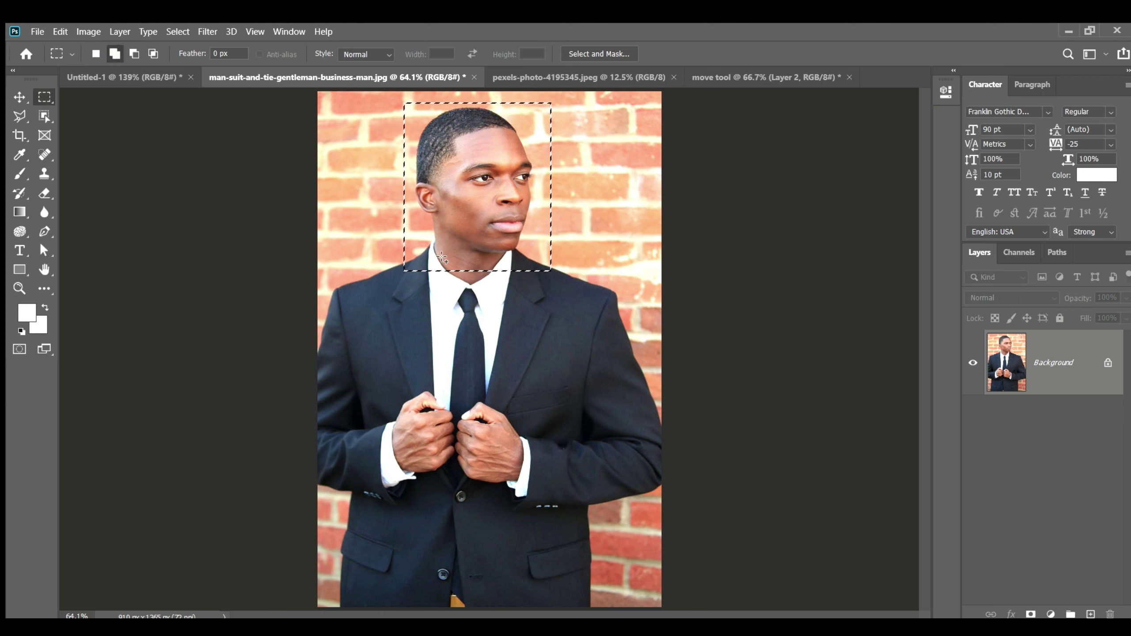
{"action": "left_click_drag", "start_coordinate": [455, 304], "coordinate": [482, 362]}
{"action": "left_click", "coordinate": [132, 52]}
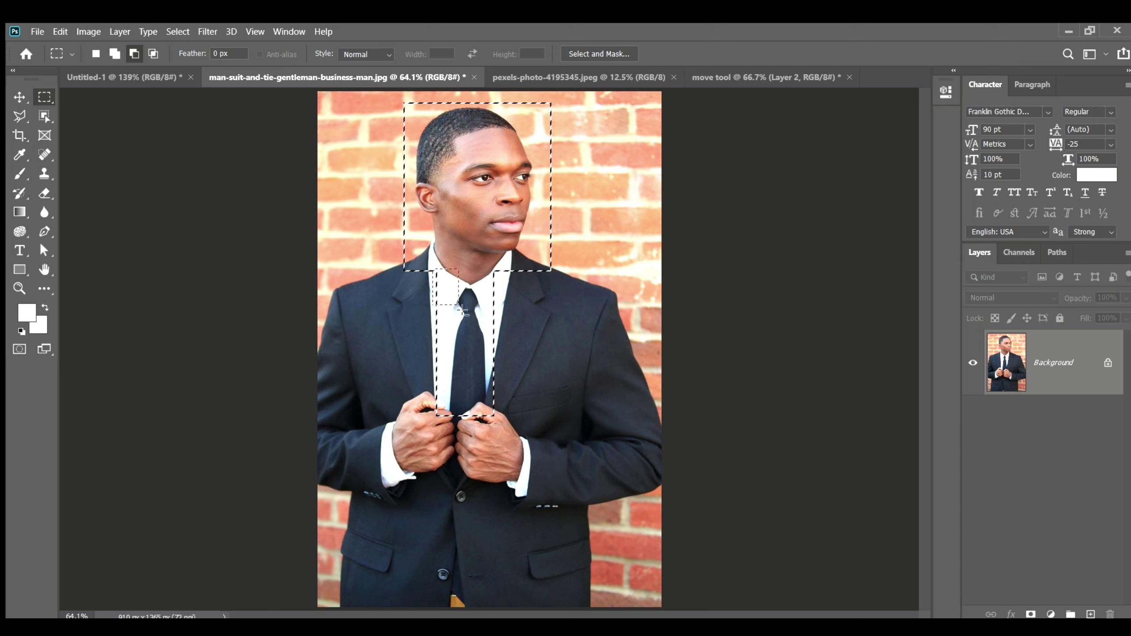
{"action": "left_click_drag", "start_coordinate": [482, 360], "coordinate": [508, 426]}
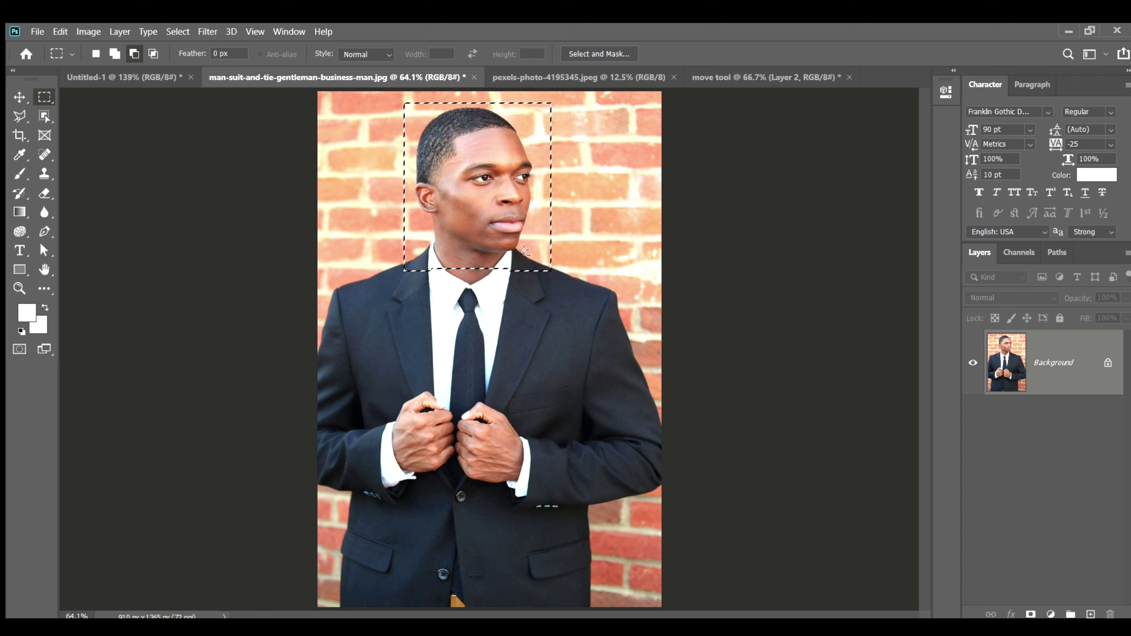
Subtract the lower corner beside the man's neck from the head selection and intersect the rest with a rectangle over the forehead and wall.
{"action": "left_click_drag", "start_coordinate": [552, 281], "coordinate": [579, 313]}
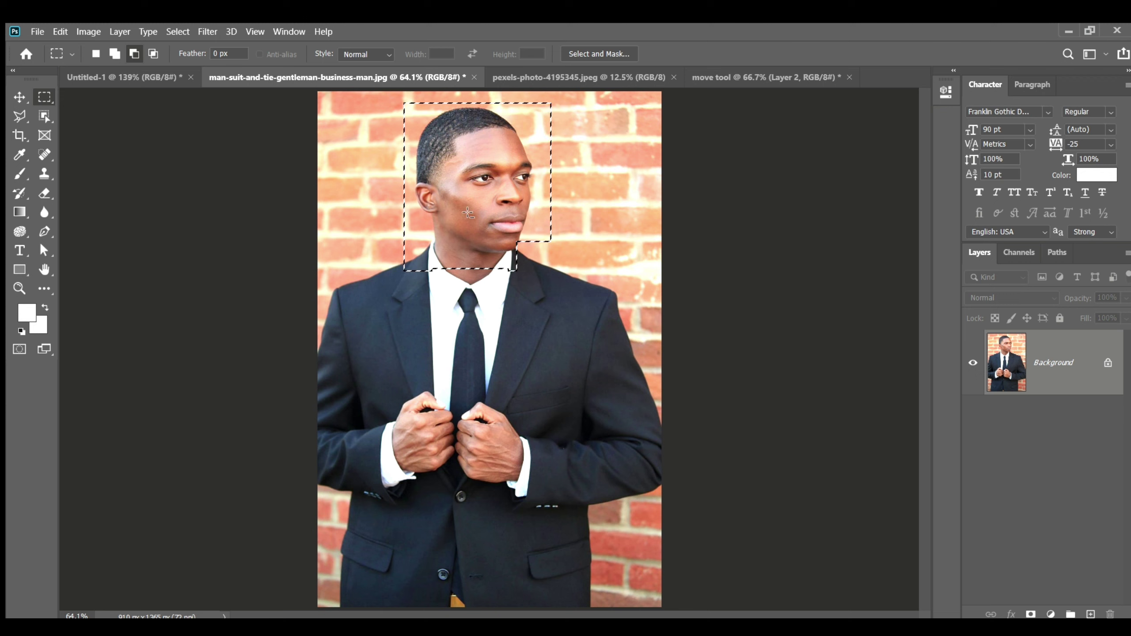
{"action": "left_click", "coordinate": [152, 52]}
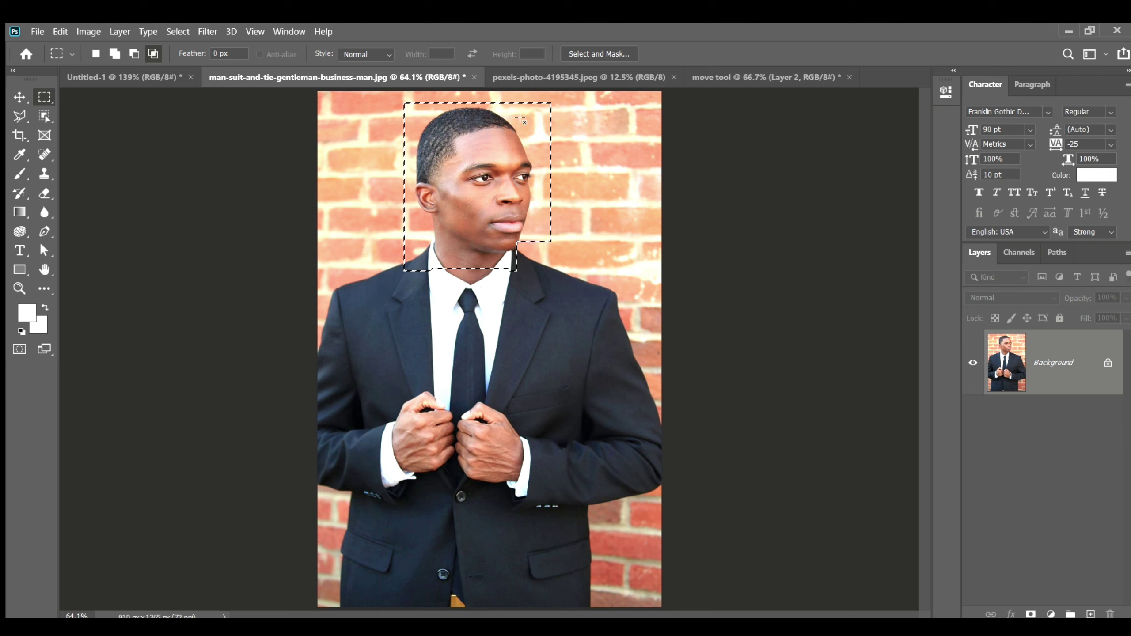
{"action": "left_click_drag", "start_coordinate": [480, 92], "coordinate": [657, 185]}
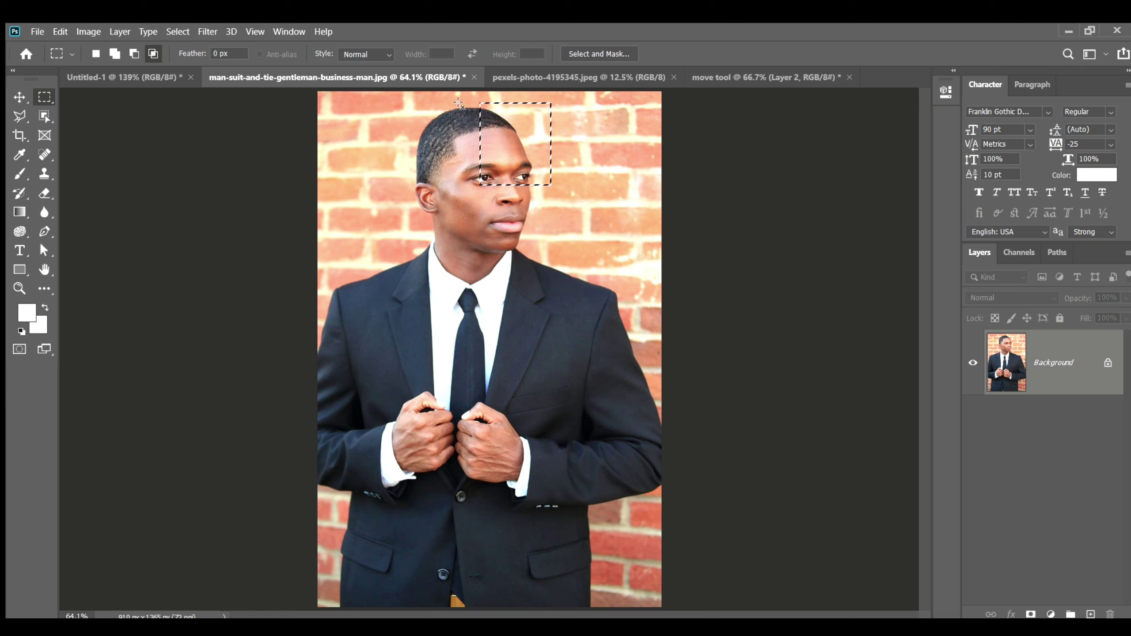
{"action": "left_click", "coordinate": [547, 197]}
Make a new rectangular marquee selection around the man's head with a 5 px feather.
{"action": "left_click", "coordinate": [94, 55]}
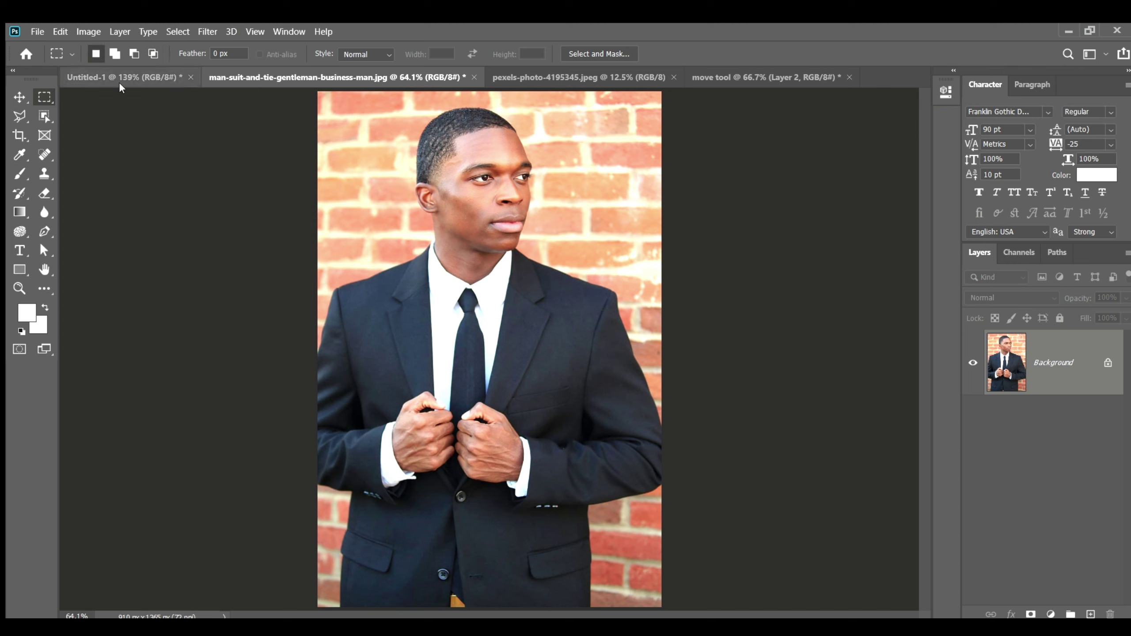
{"action": "left_click_drag", "start_coordinate": [404, 106], "coordinate": [556, 261]}
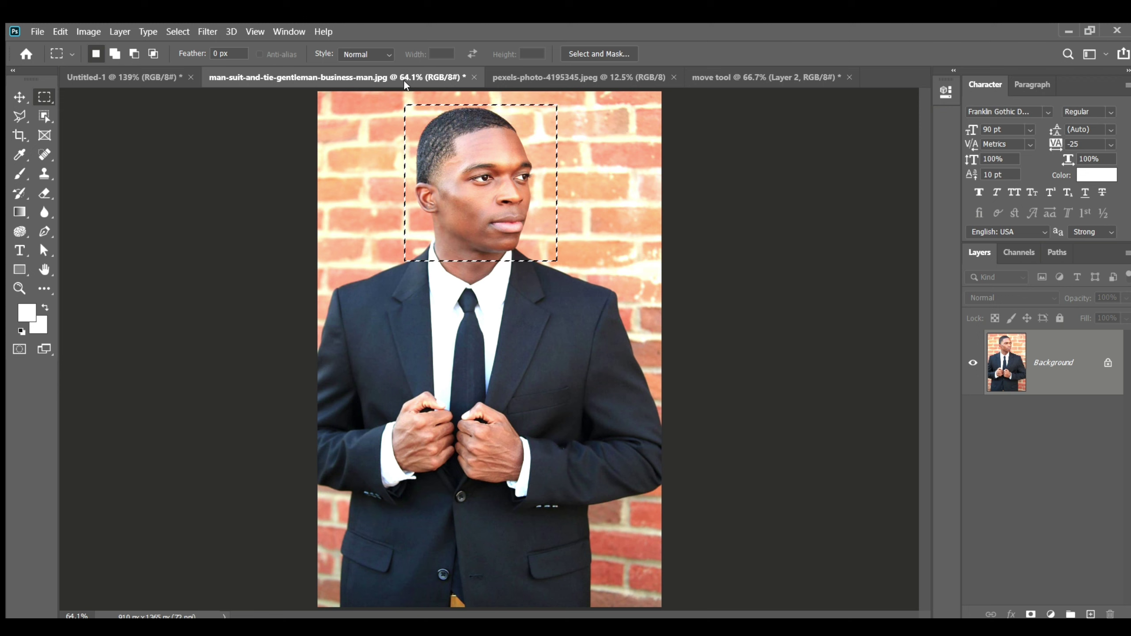
{"action": "left_click", "coordinate": [475, 171]}
{"action": "left_click", "coordinate": [221, 54]}
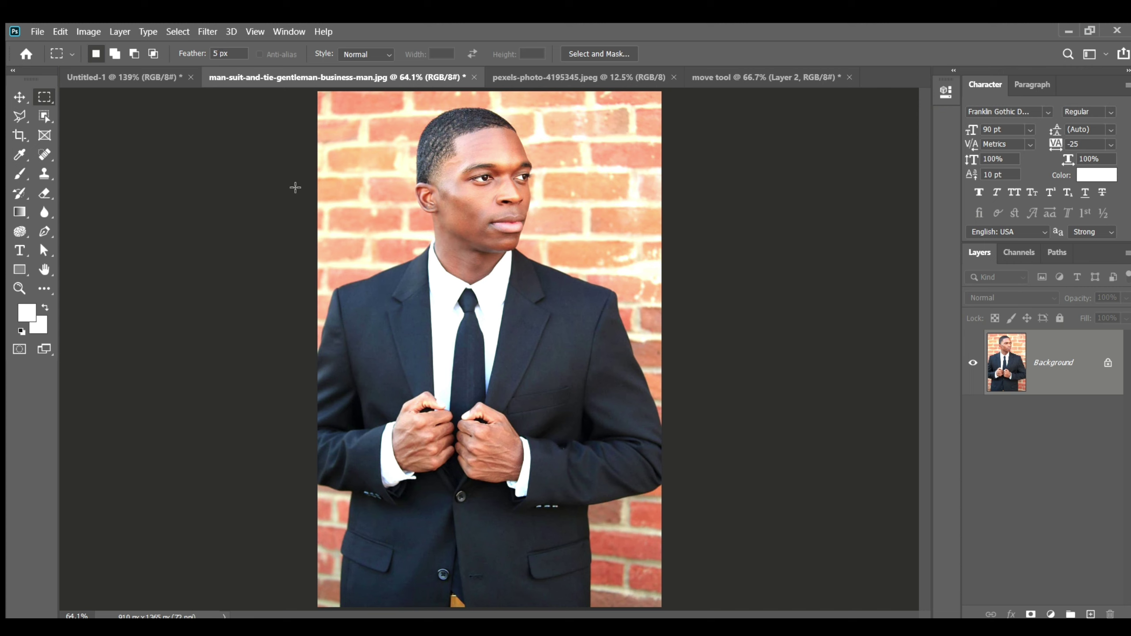
{"action": "left_click_drag", "start_coordinate": [408, 110], "coordinate": [576, 268]}
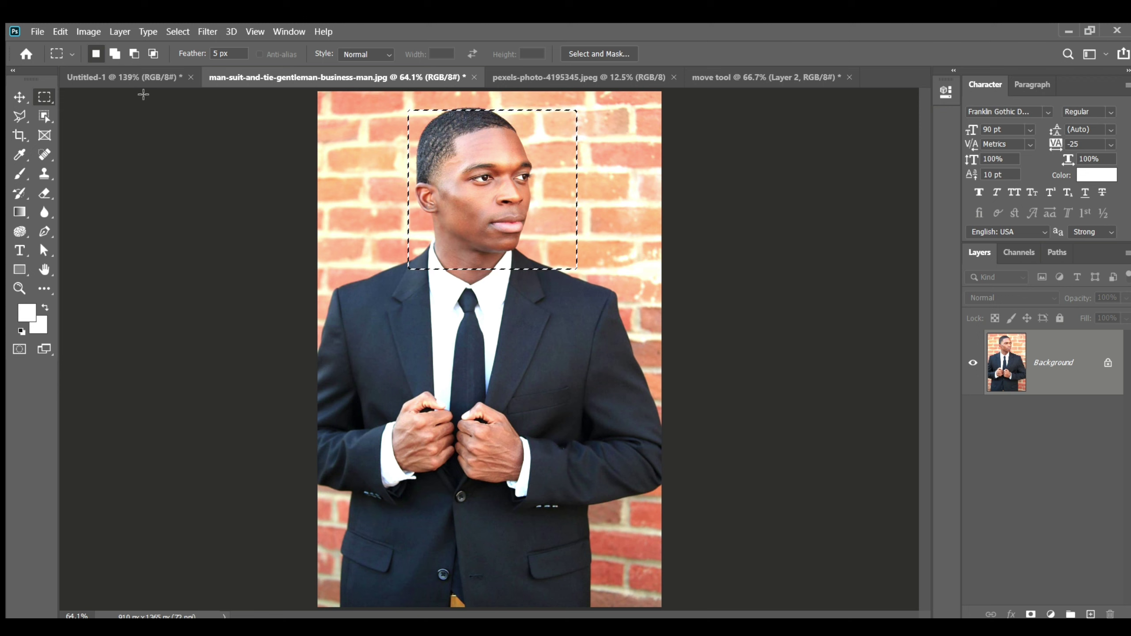
Copy the feathered head crop into the move tool document beside the elliptical portrait and deselect its layer.
{"action": "left_click", "coordinate": [19, 97]}
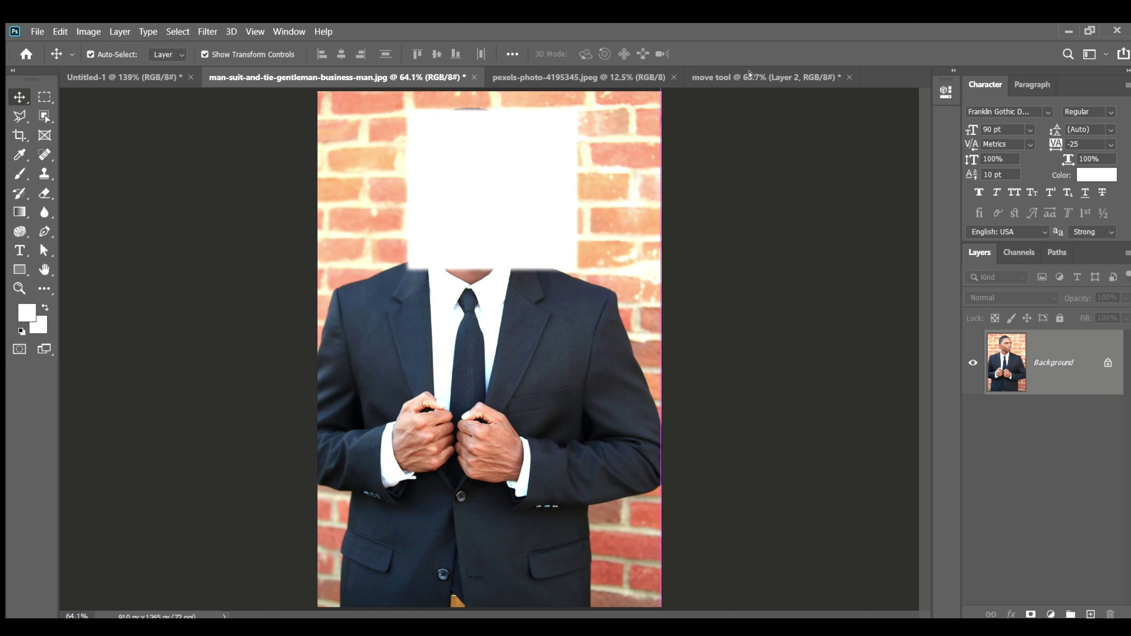
{"action": "left_click", "coordinate": [749, 73]}
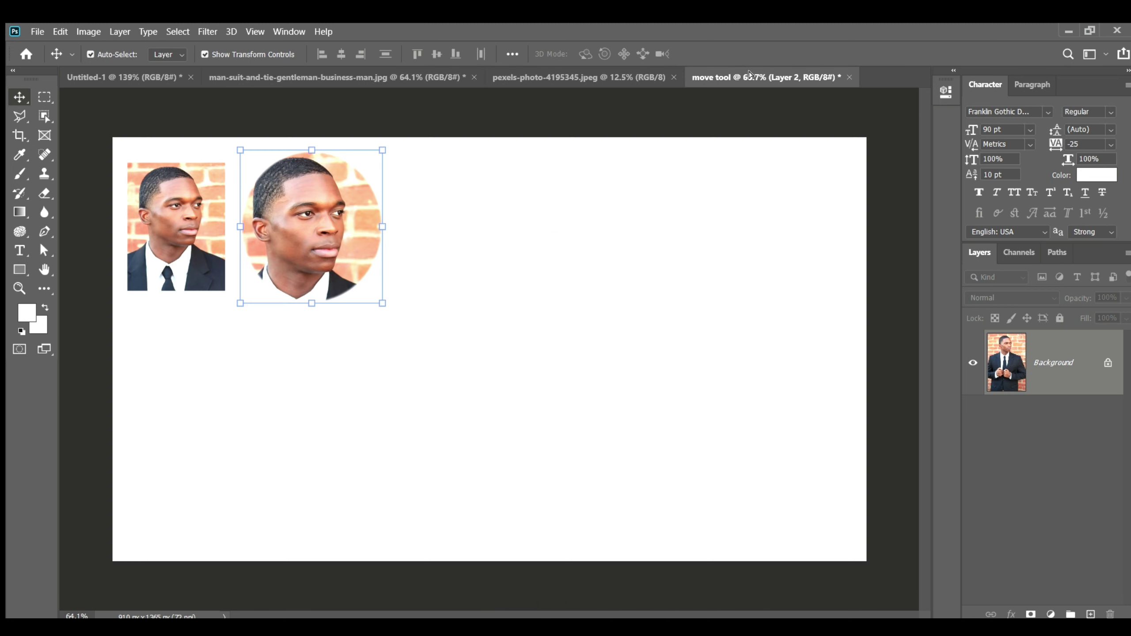
{"action": "left_click_drag", "start_coordinate": [512, 244], "coordinate": [491, 230]}
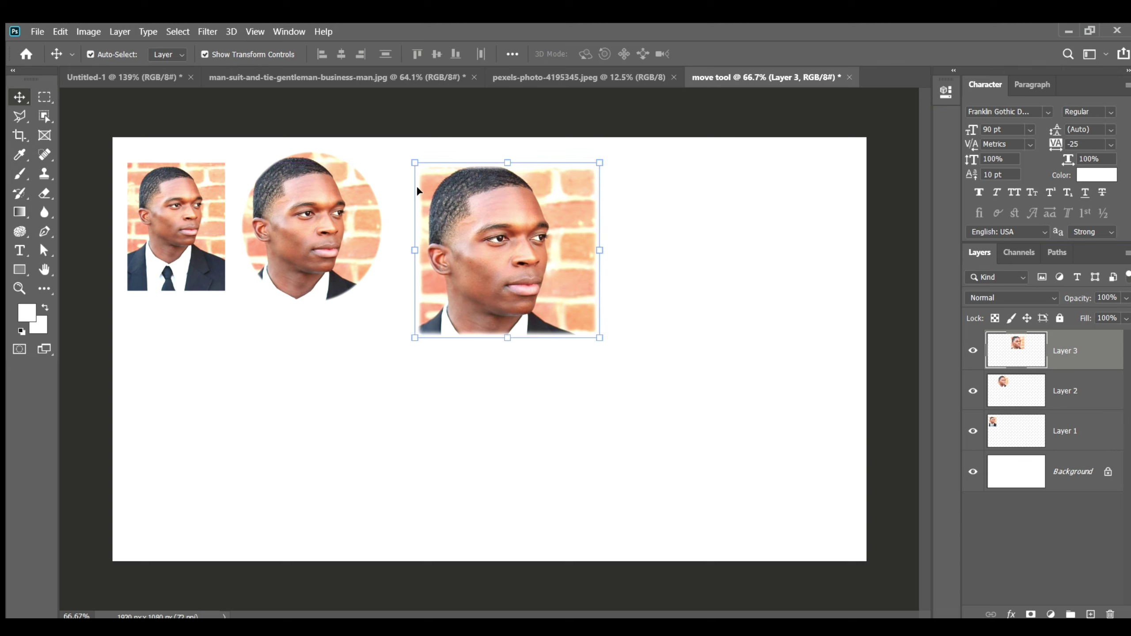
{"action": "left_click", "coordinate": [697, 245]}
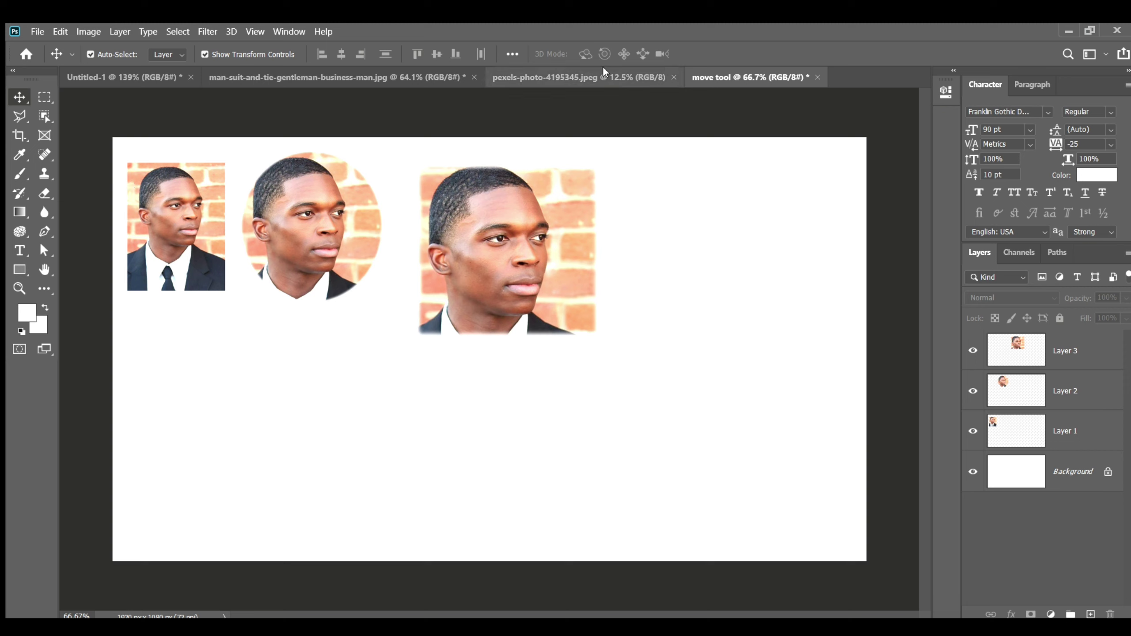
Clear the head selection in the man-suit-and-tie photo and try a Fixed Size elliptical marquee of 64 by 64 px with a 3 px feather.
{"action": "left_click", "coordinate": [392, 73]}
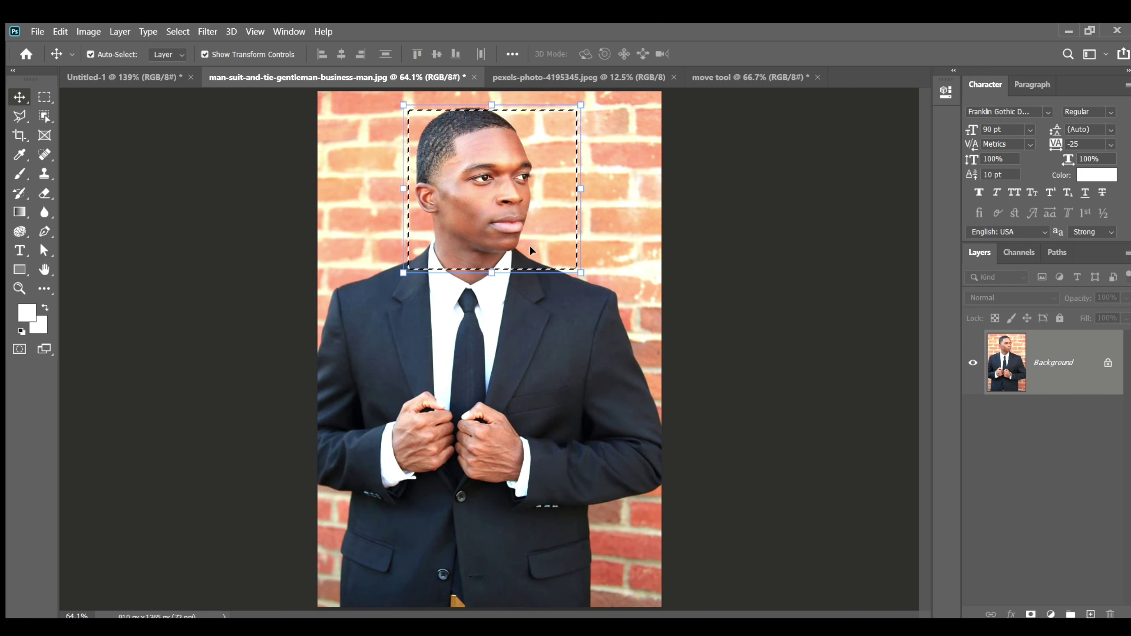
{"action": "key", "text": "ctrl+d"}
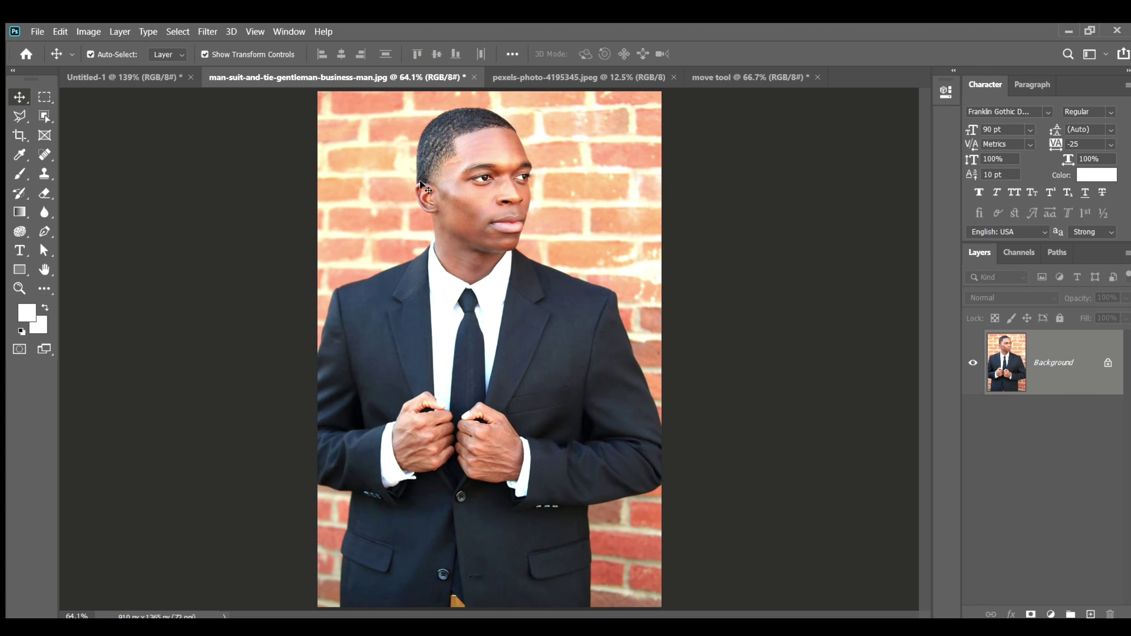
{"action": "left_click", "coordinate": [44, 96]}
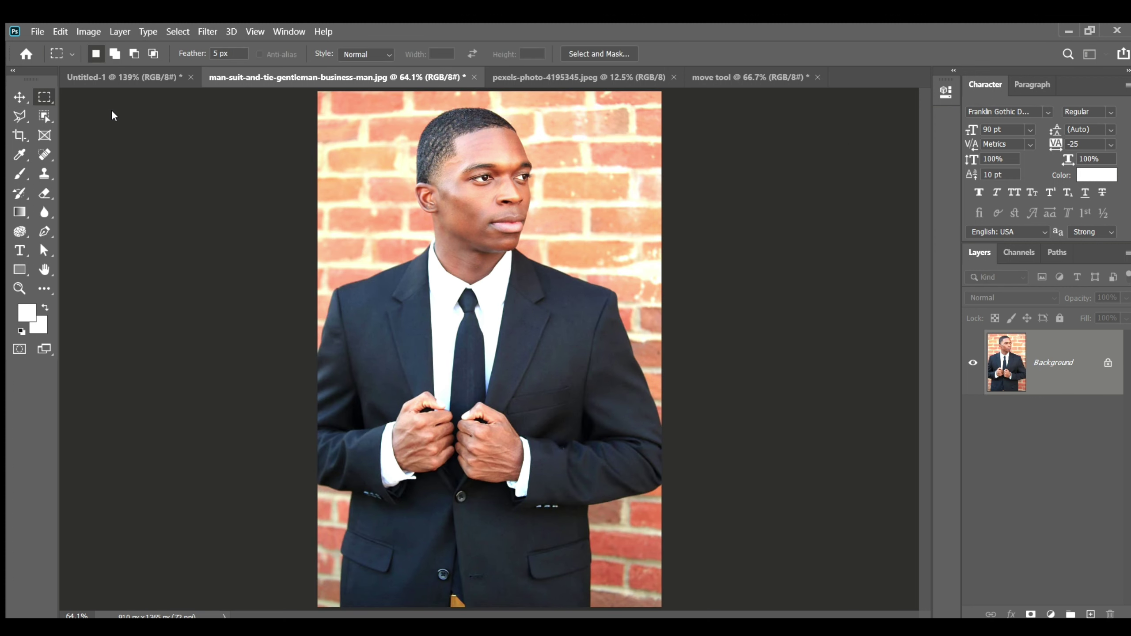
{"action": "key", "text": "shift+m"}
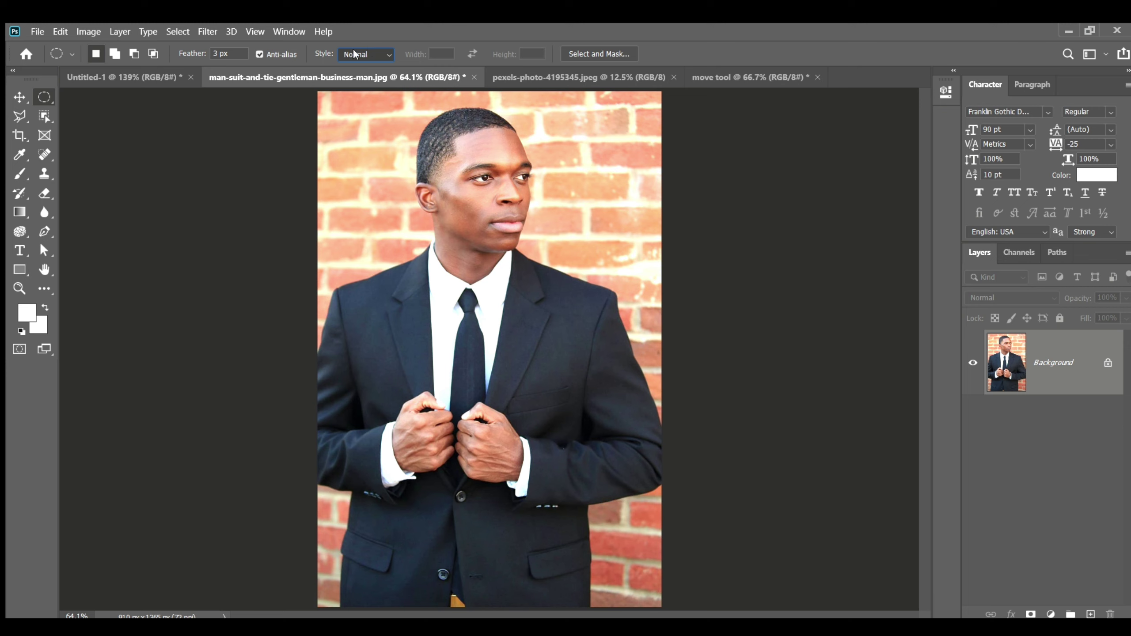
{"action": "left_click", "coordinate": [375, 75]}
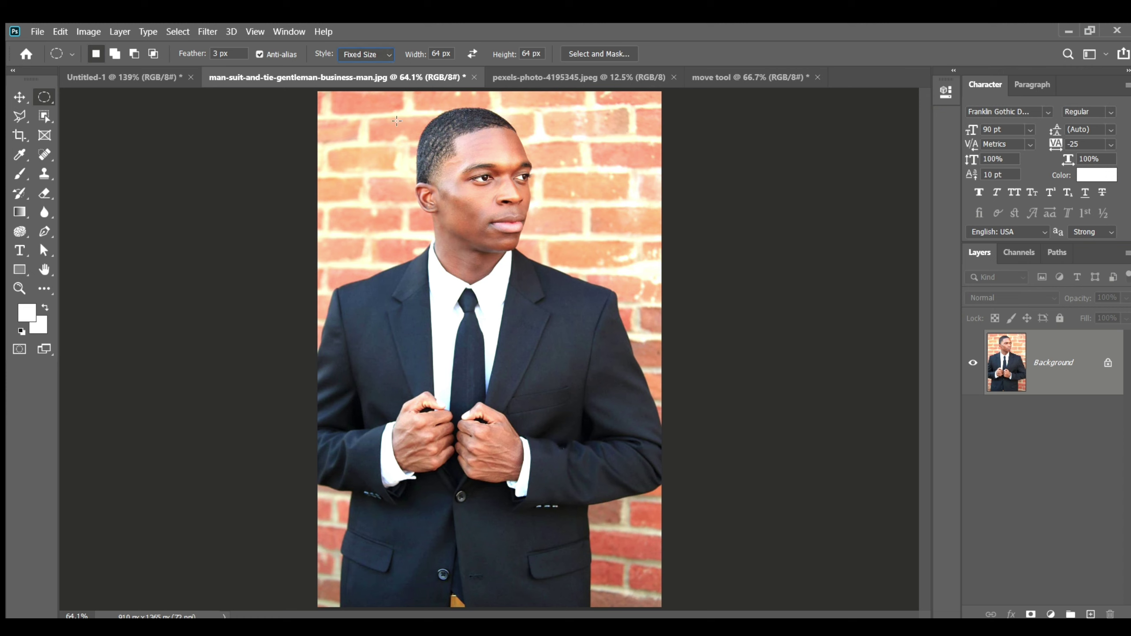
{"action": "left_click", "coordinate": [513, 218]}
{"action": "key", "text": "ctrl+d"}
Set the fixed-size elliptical marquee to 200 px wide and 200 px high and place a circular selection near the man's collar and shoulder.
{"action": "left_click", "coordinate": [439, 52]}
{"action": "key", "text": "BackSpace"}
{"action": "key", "text": "BackSpace"}
{"action": "type", "text": "200"}
{"action": "type", "text": "200"}
{"action": "left_click", "coordinate": [487, 199]}
{"action": "left_click", "coordinate": [503, 212]}
{"action": "key", "text": "ctrl+d"}
{"action": "key", "text": "ctrl+shift+d"}
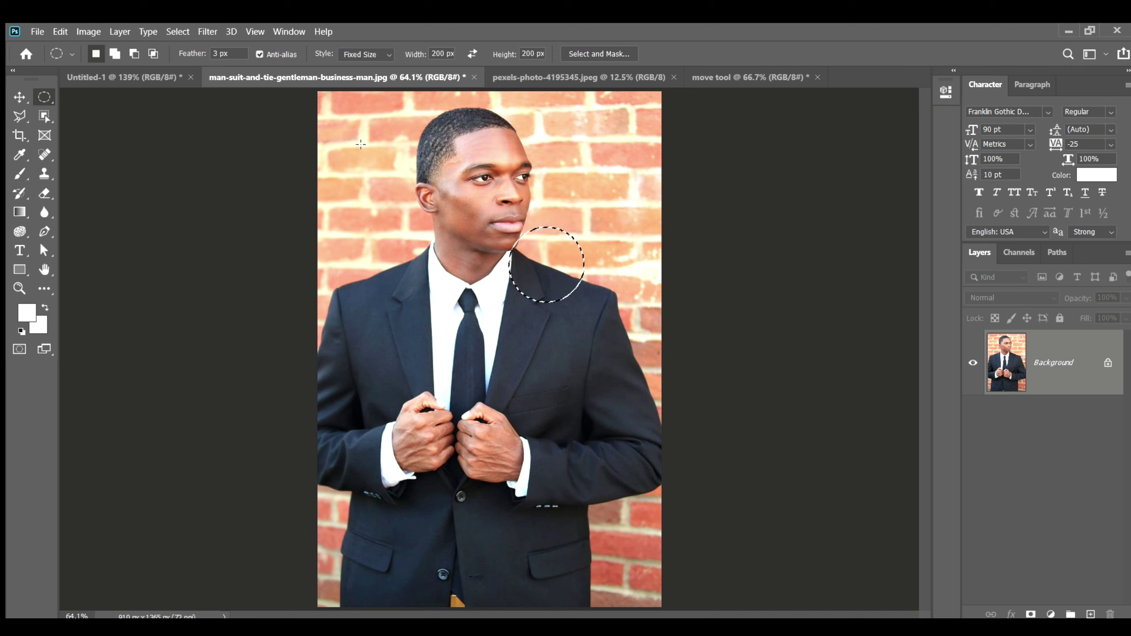
Draw an elliptical selection over the wall beside the man's ear using the Normal style, and deselect it.
{"action": "left_click", "coordinate": [365, 63]}
{"action": "left_click_drag", "start_coordinate": [341, 181], "coordinate": [435, 282]}
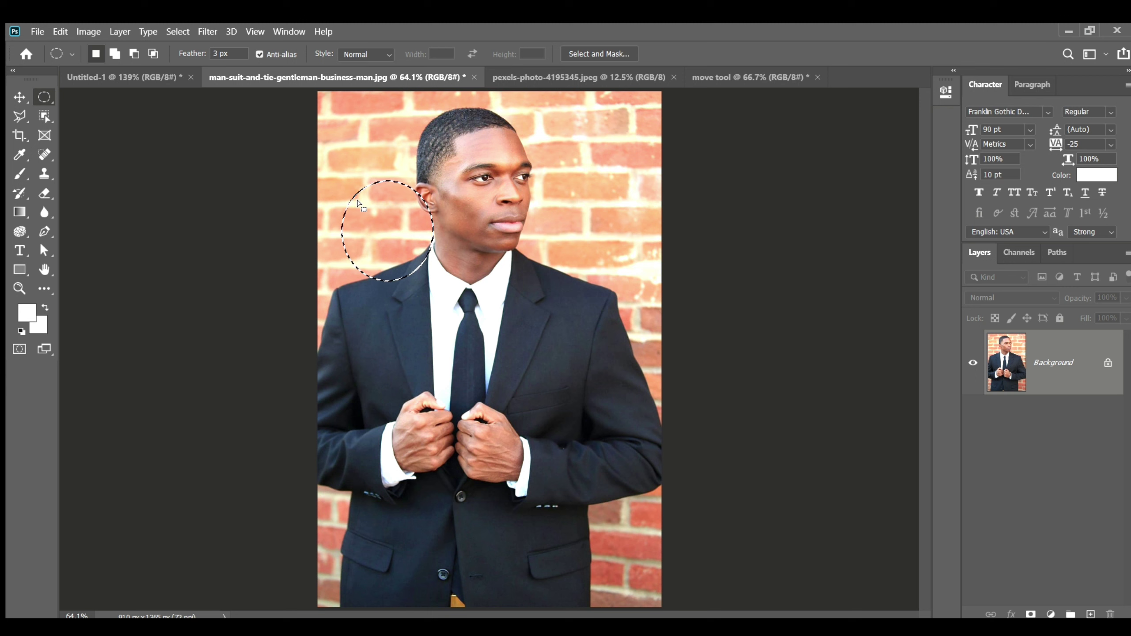
{"action": "key", "text": "h"}
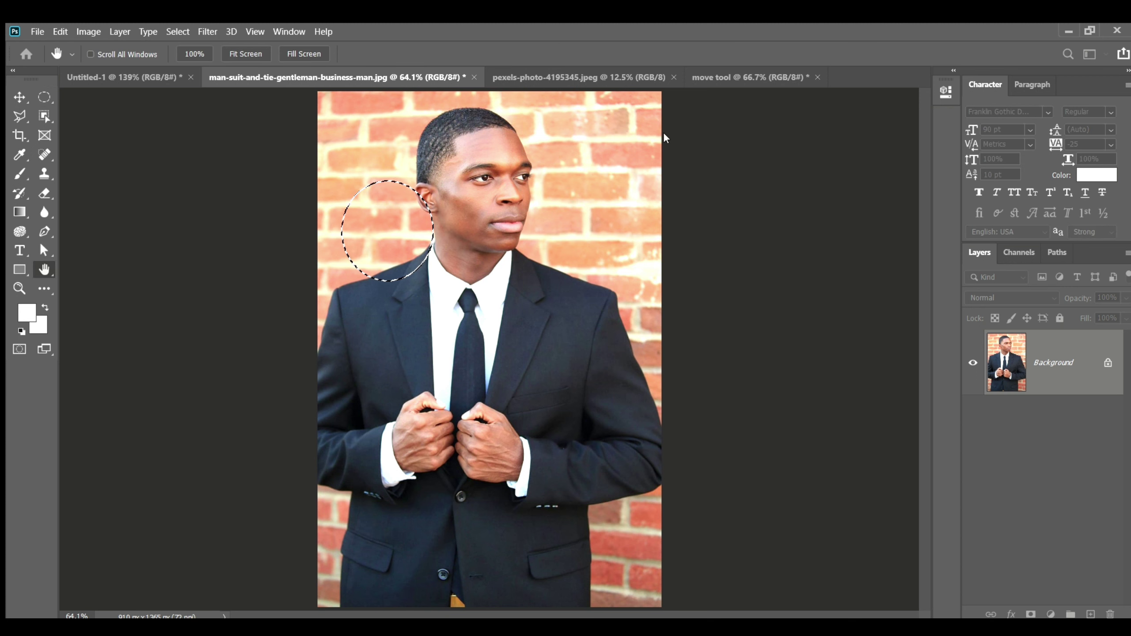
{"action": "key", "text": "m"}
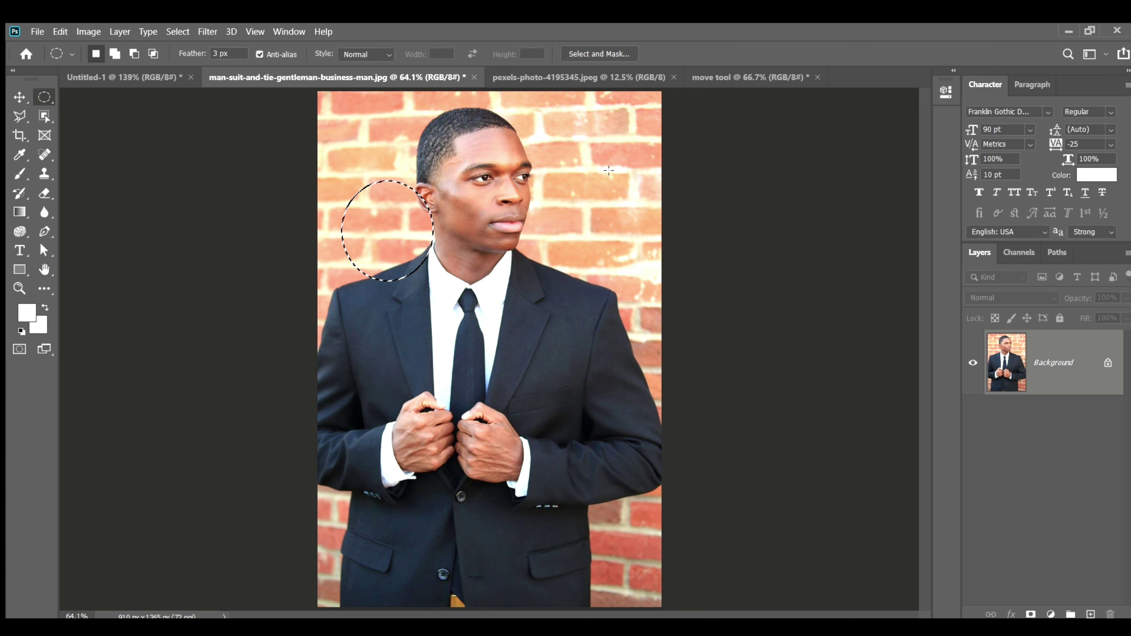
{"action": "left_click", "coordinate": [544, 206]}
Select a single pixel row across the man's forehead with the Single Row Marquee tool and deselect it.
{"action": "left_click", "coordinate": [165, 124]}
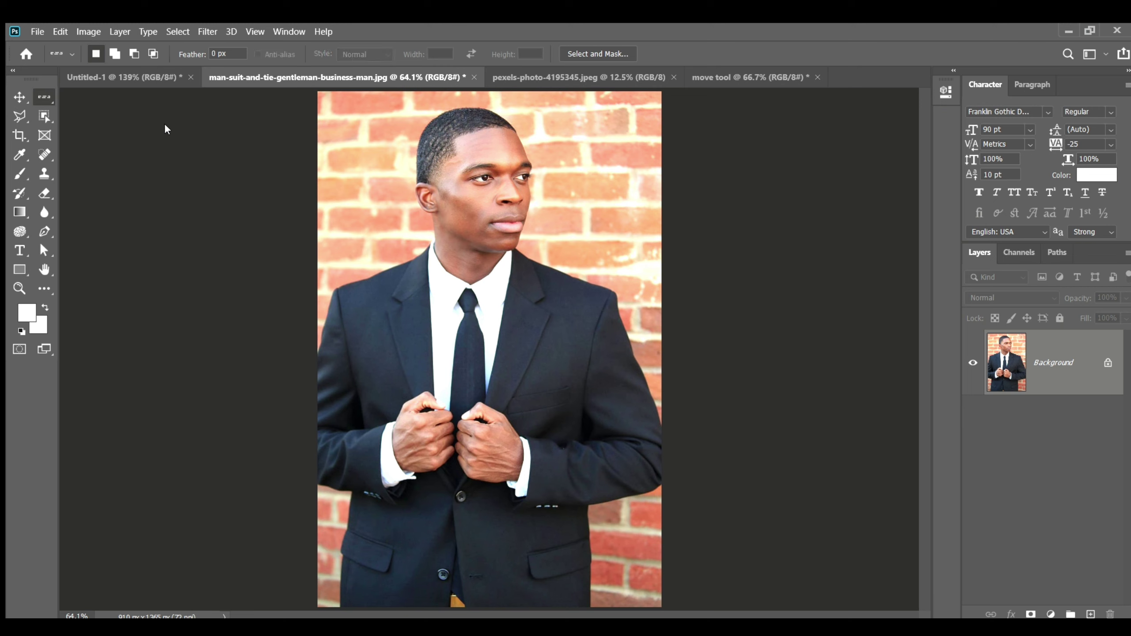
{"action": "left_click", "coordinate": [317, 136]}
{"action": "key", "text": "h"}
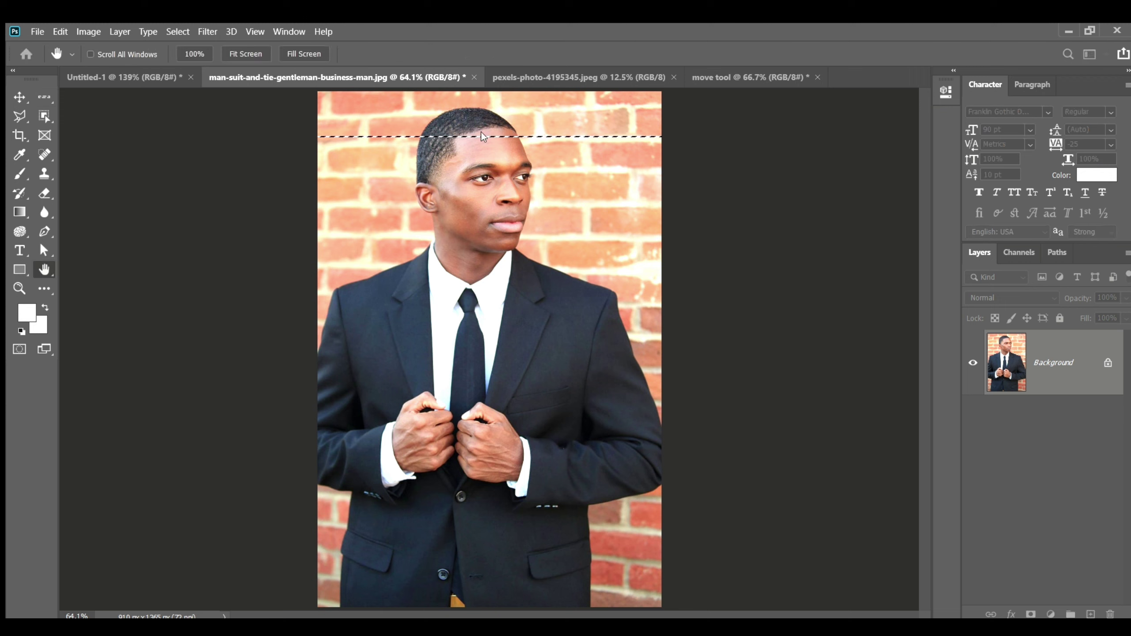
{"action": "key", "text": "shift+F5"}
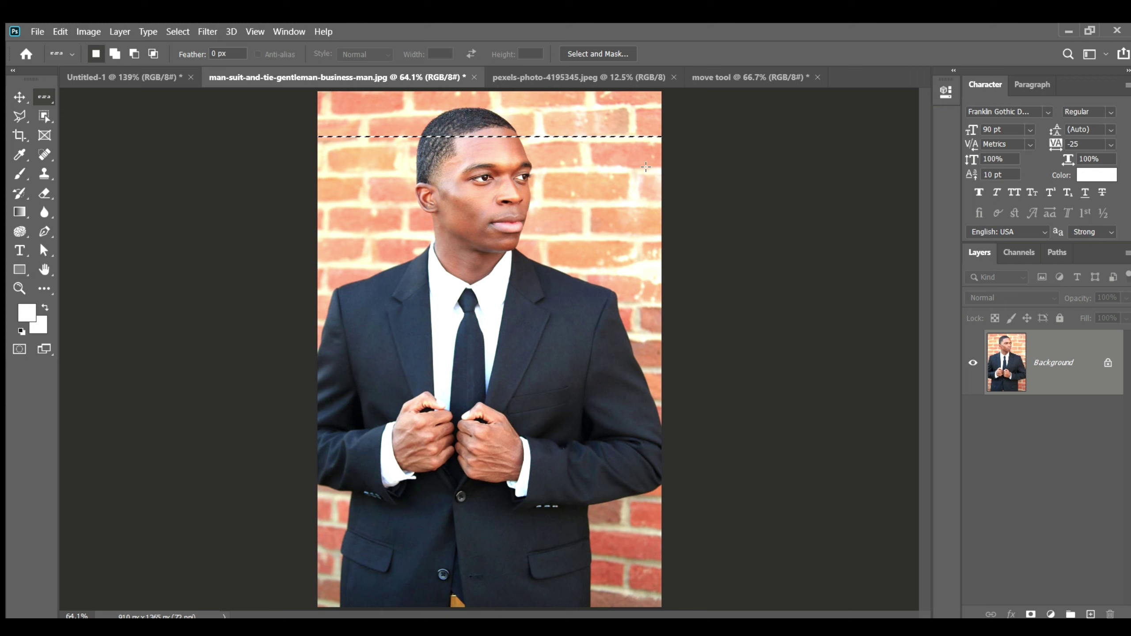
{"action": "left_click", "coordinate": [636, 164]}
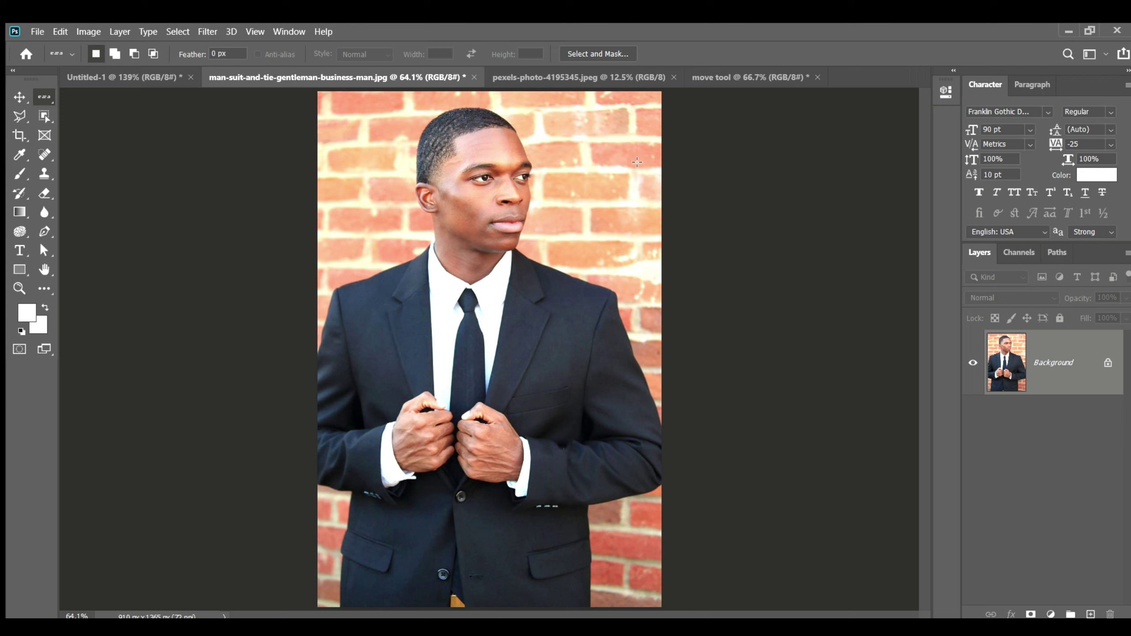
Unlock the Background layer and delete two single pixel rows across the man's hair and forehead.
{"action": "left_click", "coordinate": [1109, 363]}
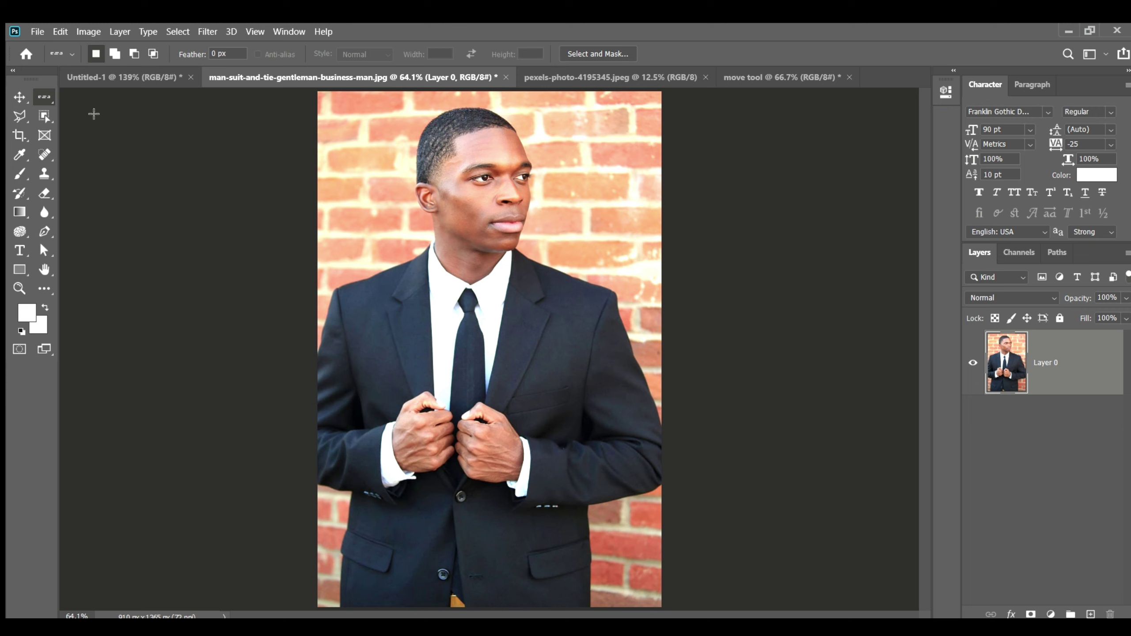
{"action": "left_click", "coordinate": [318, 120]}
{"action": "left_click", "coordinate": [319, 146]}
{"action": "key", "text": "ctrl+d"}
{"action": "left_click", "coordinate": [317, 147]}
Delete three more single pixel rows across the man's face, at eye, nose and mouth height.
{"action": "left_click", "coordinate": [318, 181]}
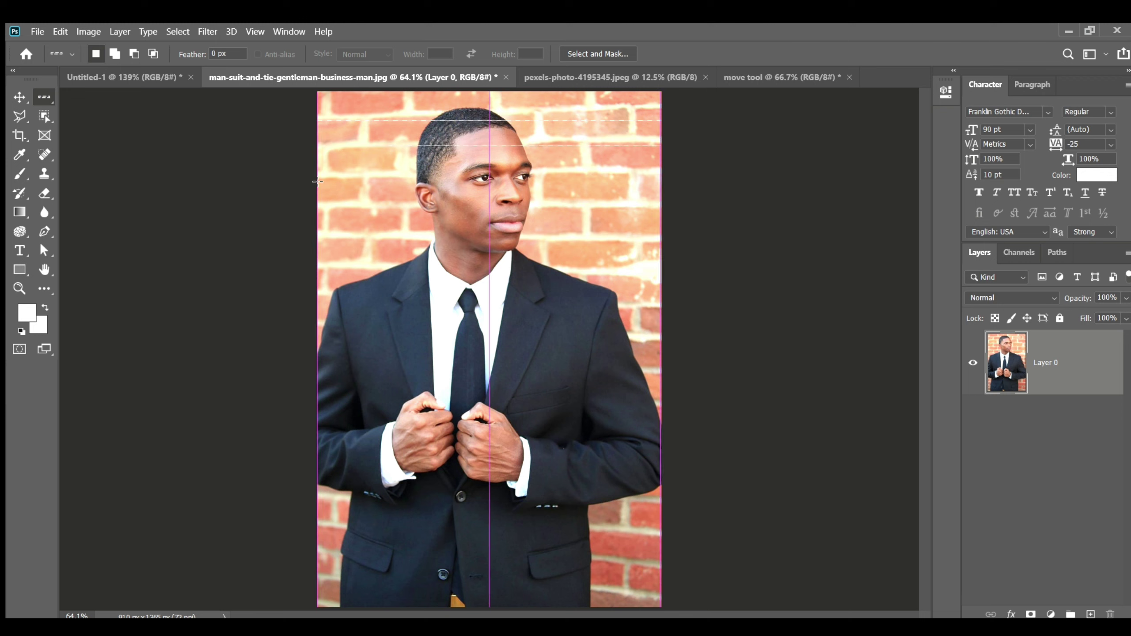
{"action": "left_click", "coordinate": [318, 180]}
{"action": "left_click", "coordinate": [314, 171]}
{"action": "key", "text": "Delete"}
{"action": "key", "text": "ctrl+d"}
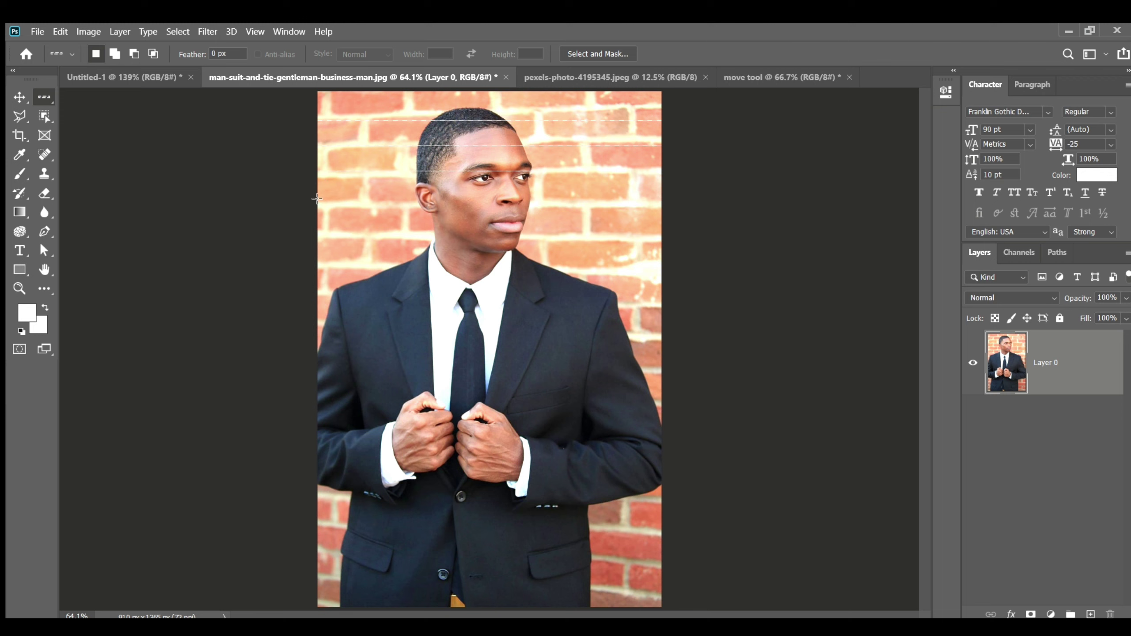
{"action": "left_click", "coordinate": [314, 196]}
{"action": "key", "text": "Delete"}
{"action": "key", "text": "ctrl+d"}
{"action": "left_click", "coordinate": [317, 227]}
{"action": "key", "text": "Delete"}
{"action": "key", "text": "ctrl+d"}
Delete four single pixel rows across the man's neck, shoulders, chest and upper hands.
{"action": "left_click", "coordinate": [316, 253]}
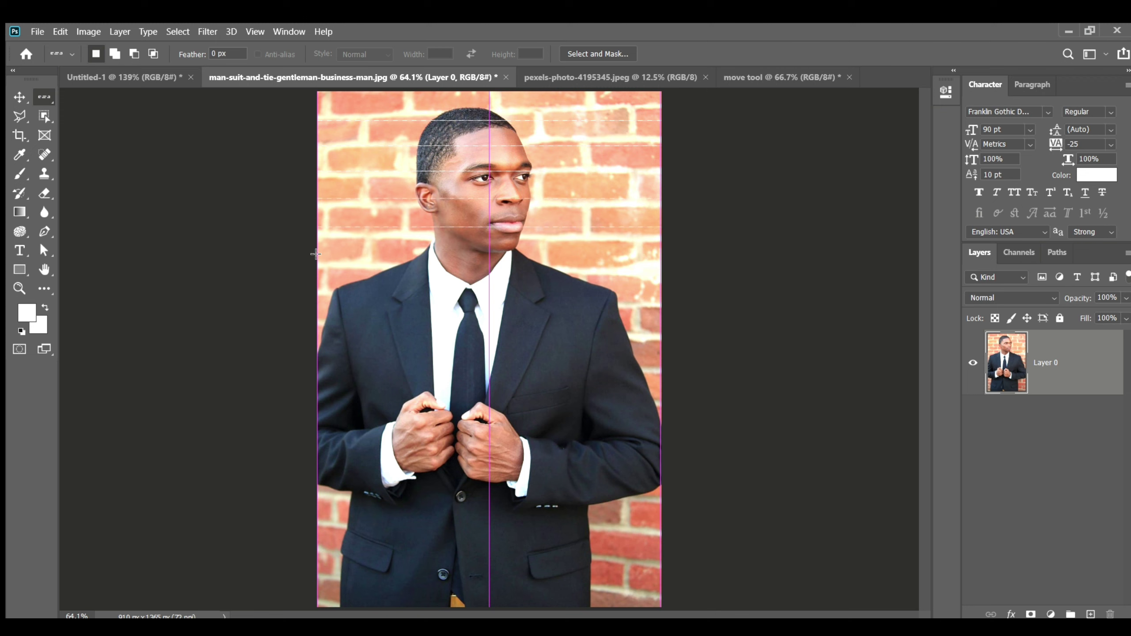
{"action": "key", "text": "Delete"}
{"action": "key", "text": "ctrl+d"}
{"action": "left_click", "coordinate": [316, 299]}
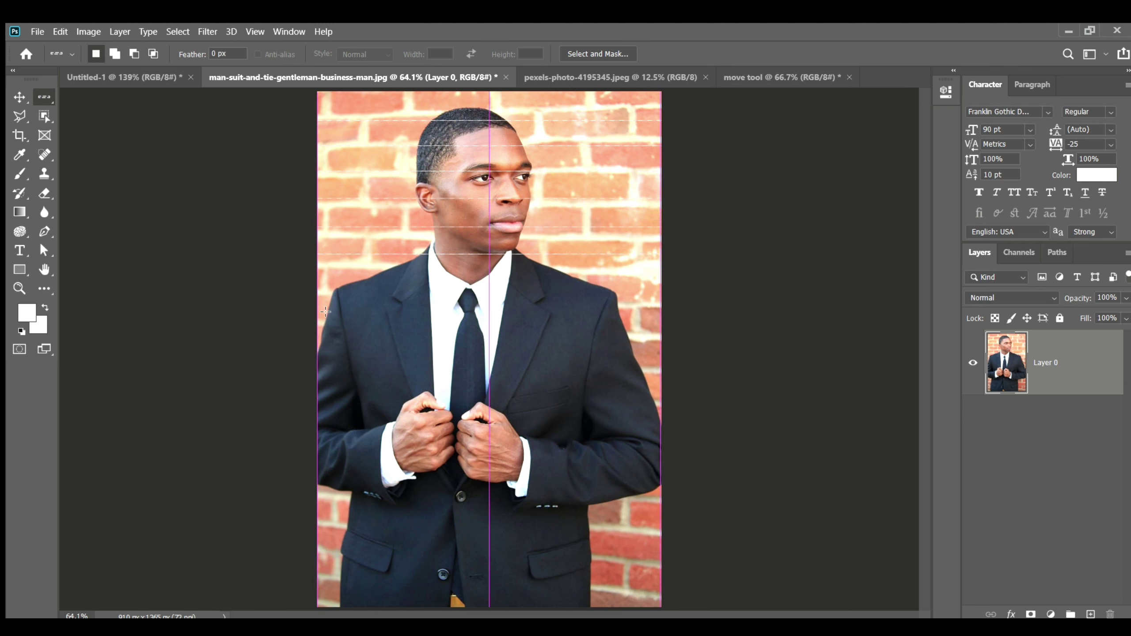
{"action": "left_click", "coordinate": [318, 337]}
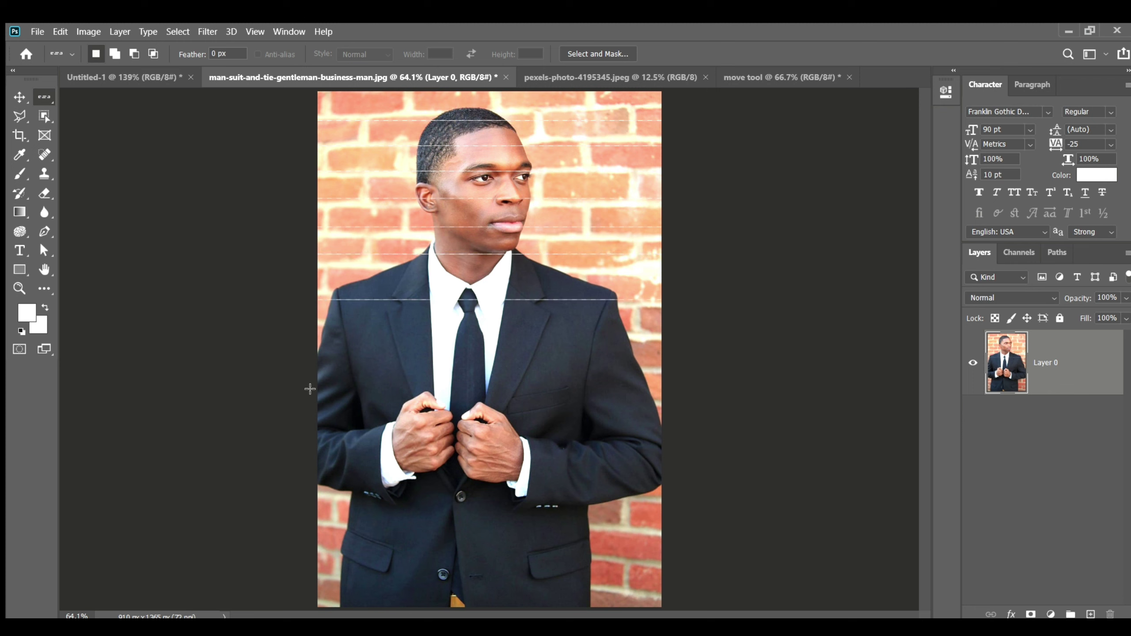
{"action": "left_click", "coordinate": [317, 356]}
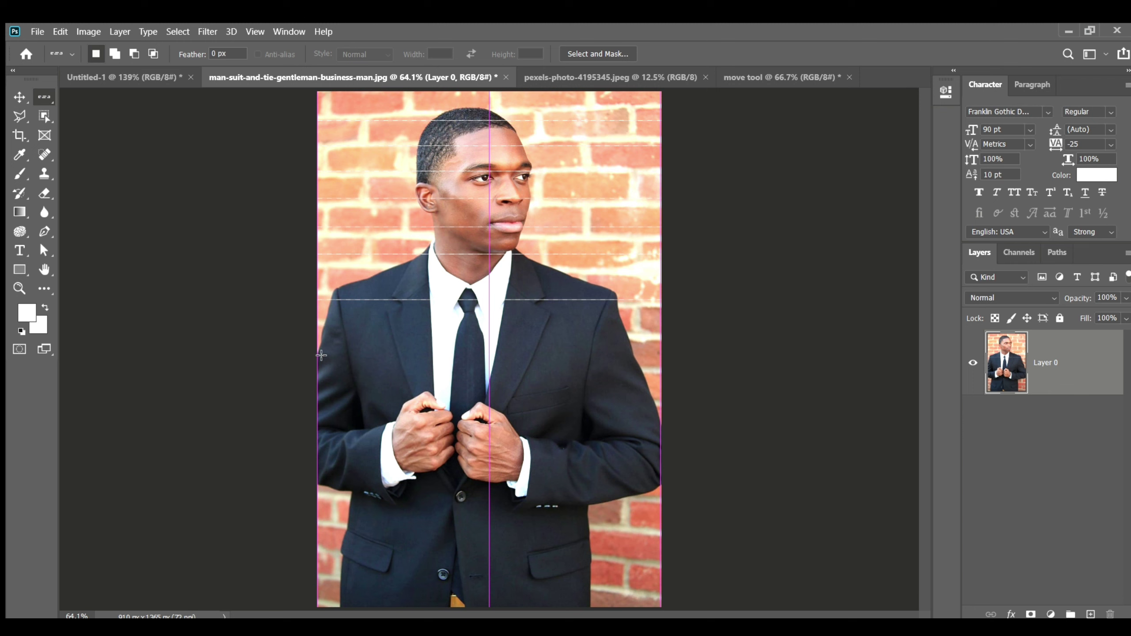
{"action": "left_click", "coordinate": [319, 410]}
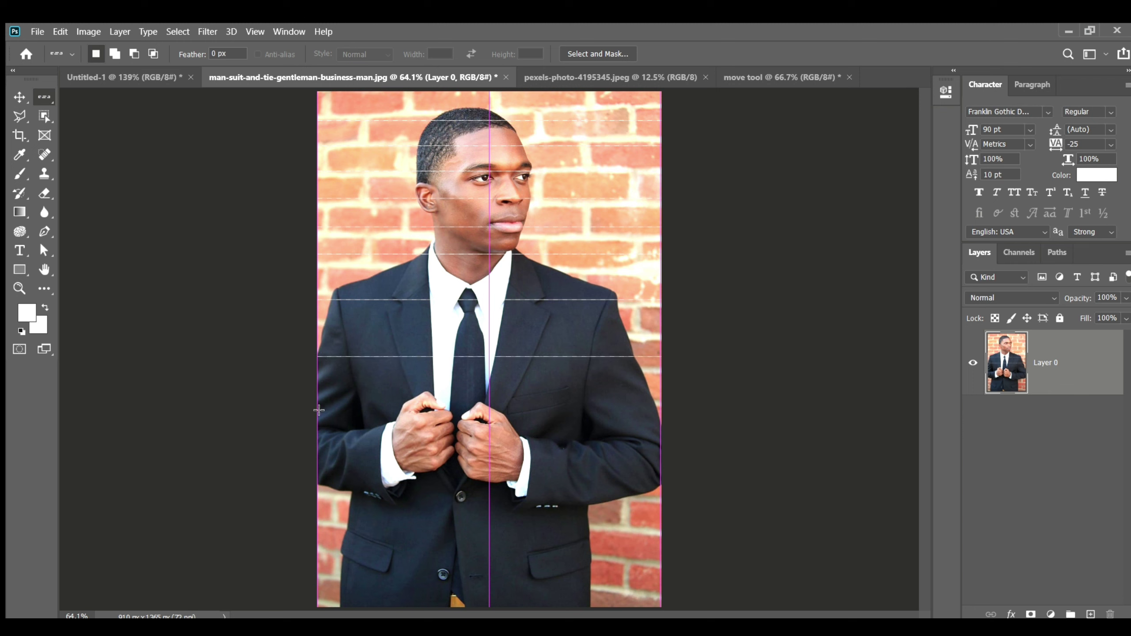
Delete four more single pixel rows from the man's lower hands down to the bottom of his jacket.
{"action": "left_click", "coordinate": [320, 469]}
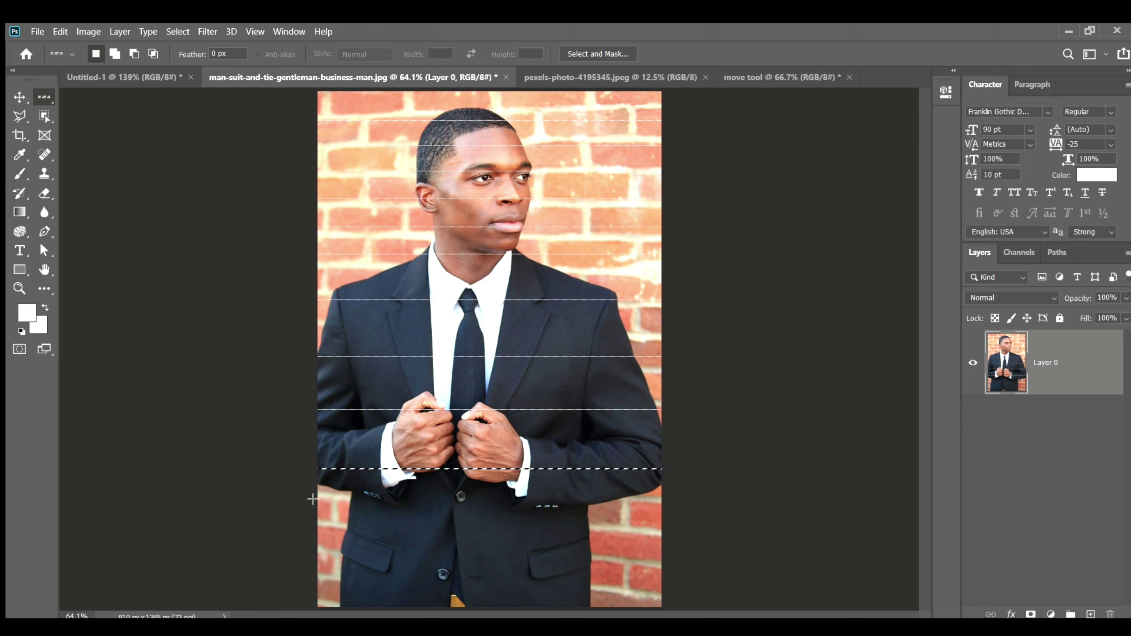
{"action": "left_click", "coordinate": [318, 501]}
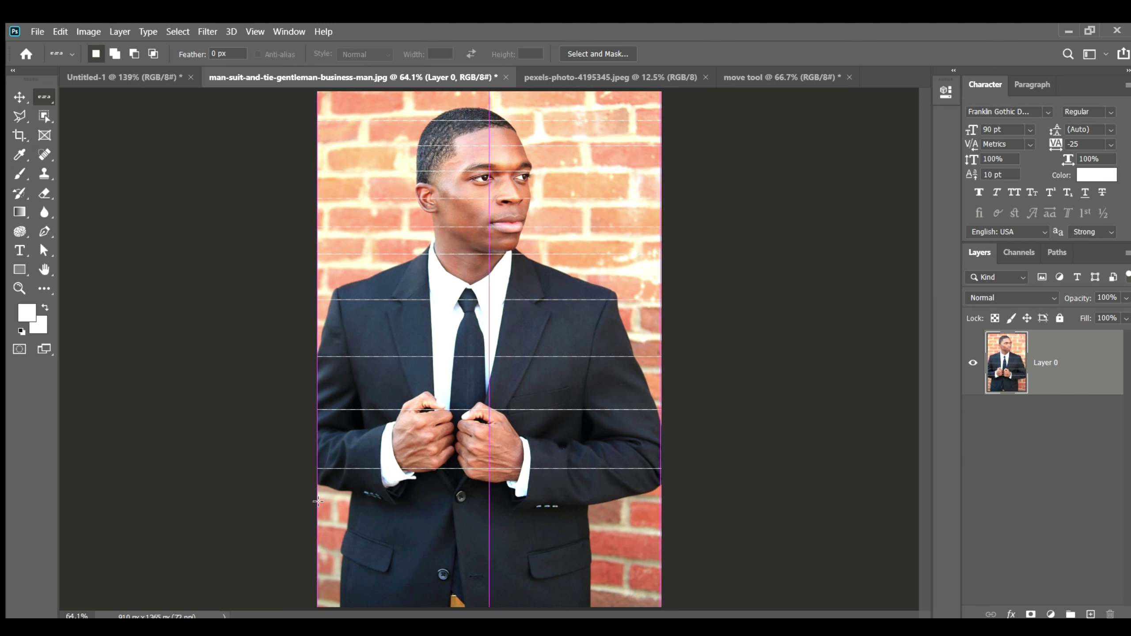
{"action": "left_click", "coordinate": [319, 537]}
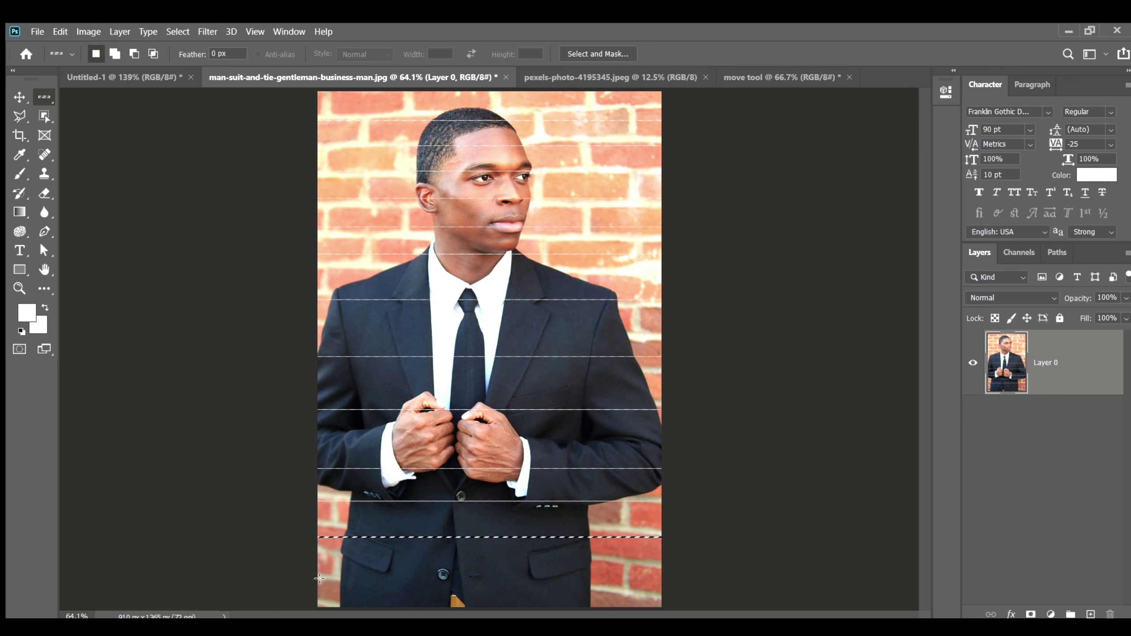
{"action": "left_click", "coordinate": [320, 579]}
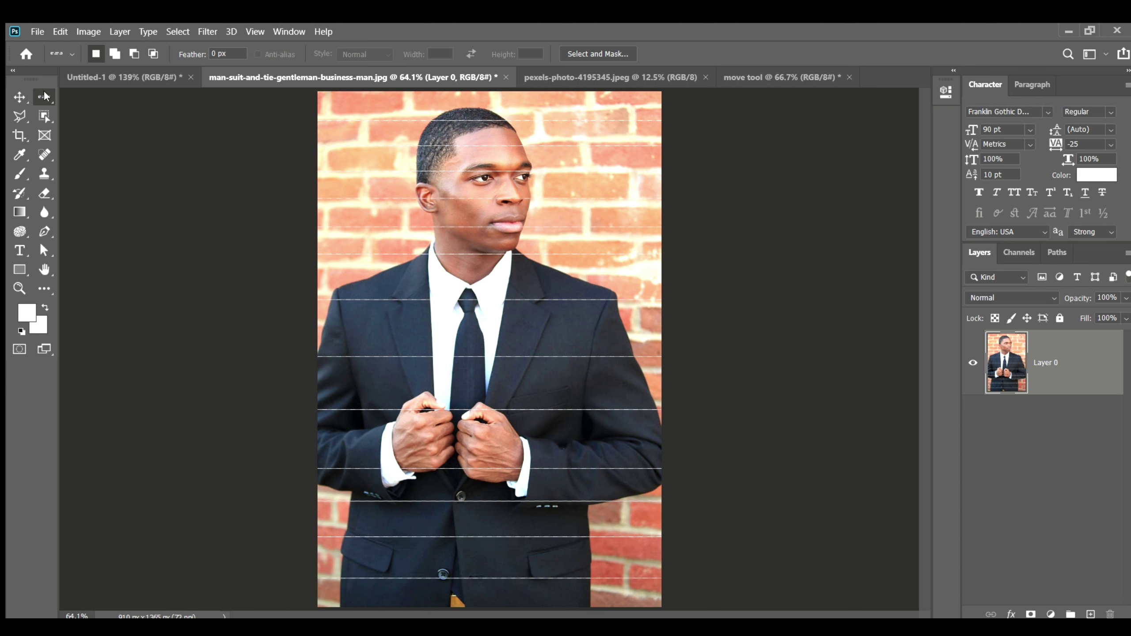
Delete four evenly spaced single pixel columns across the left half of the photo with the Single Column Marquee tool.
{"action": "left_click", "coordinate": [160, 133]}
{"action": "left_click", "coordinate": [345, 92]}
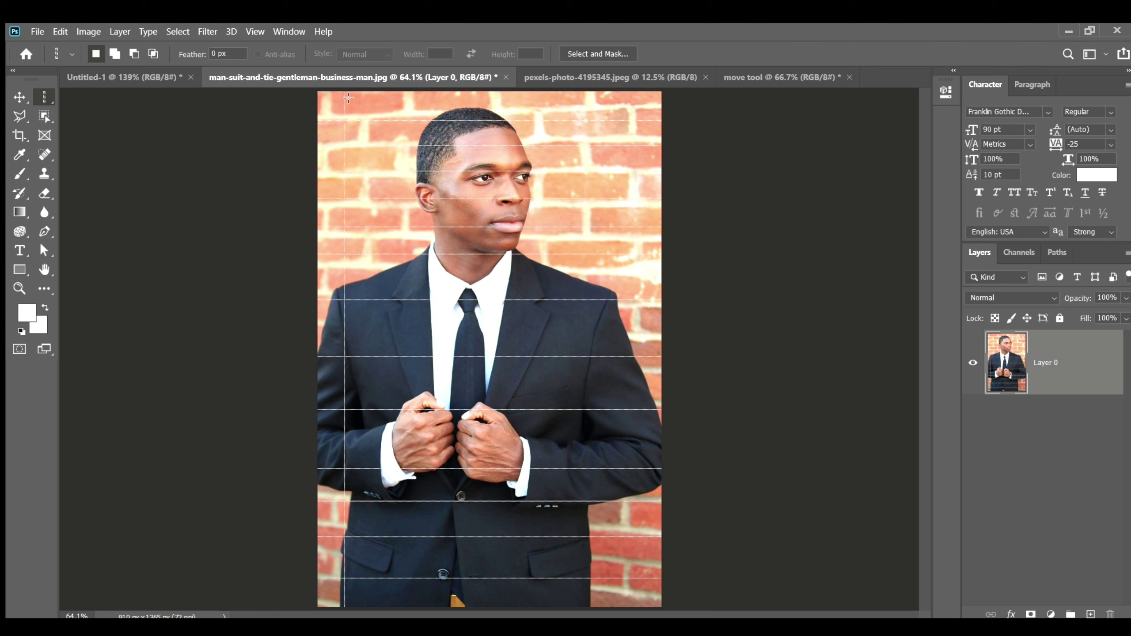
{"action": "left_click", "coordinate": [386, 93], "text": "shift"}
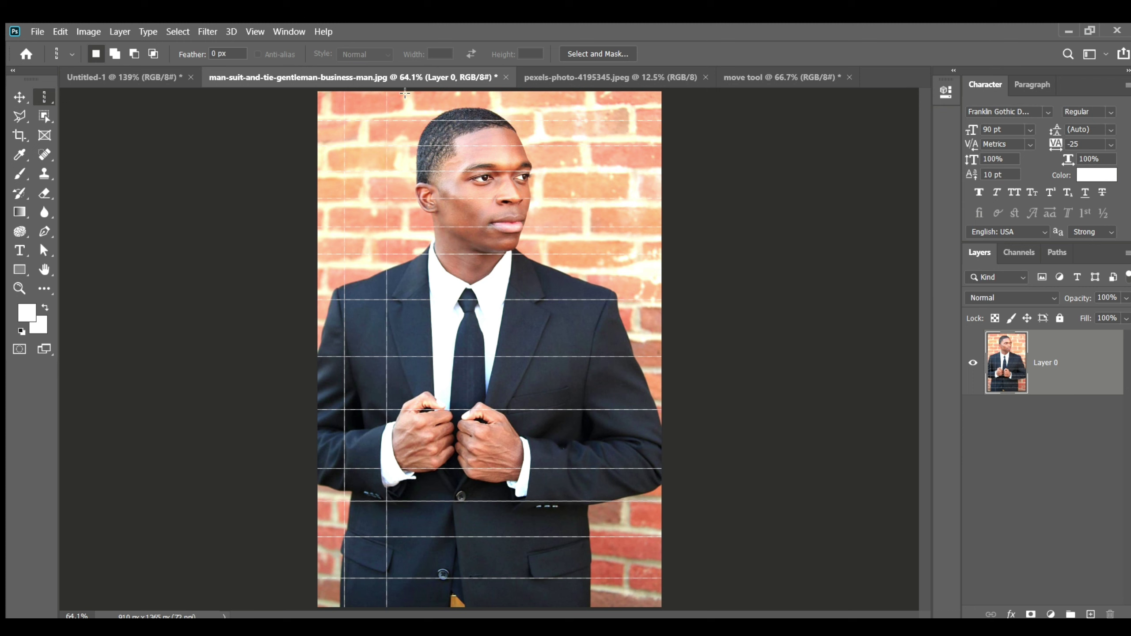
{"action": "left_click", "coordinate": [429, 92], "text": "shift"}
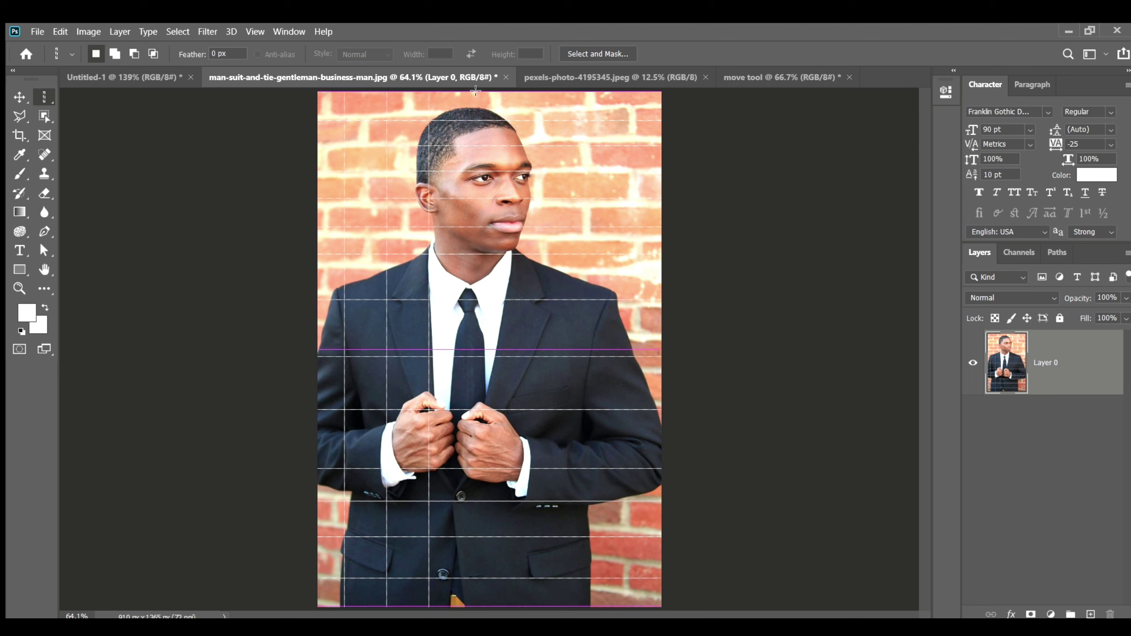
{"action": "left_click", "coordinate": [475, 92], "text": "shift"}
{"action": "key", "text": "Delete"}
{"action": "key", "text": "ctrl+d"}
Delete four more single pixel columns across the right half of the photo to complete the grid, and clear the selection.
{"action": "left_click", "coordinate": [524, 92]}
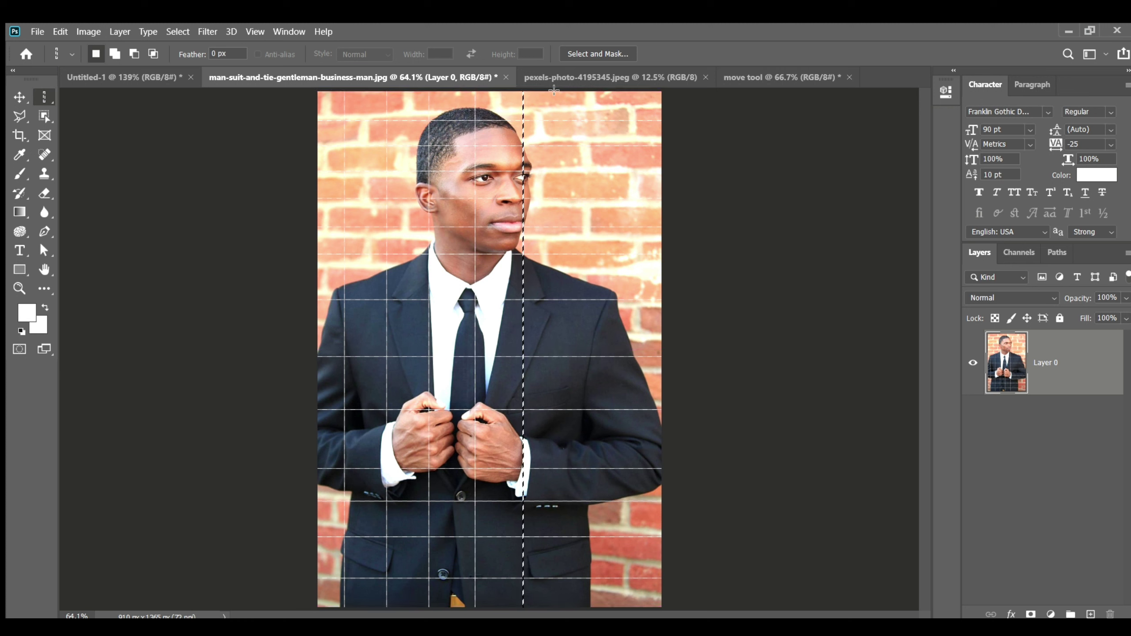
{"action": "key", "text": "Delete"}
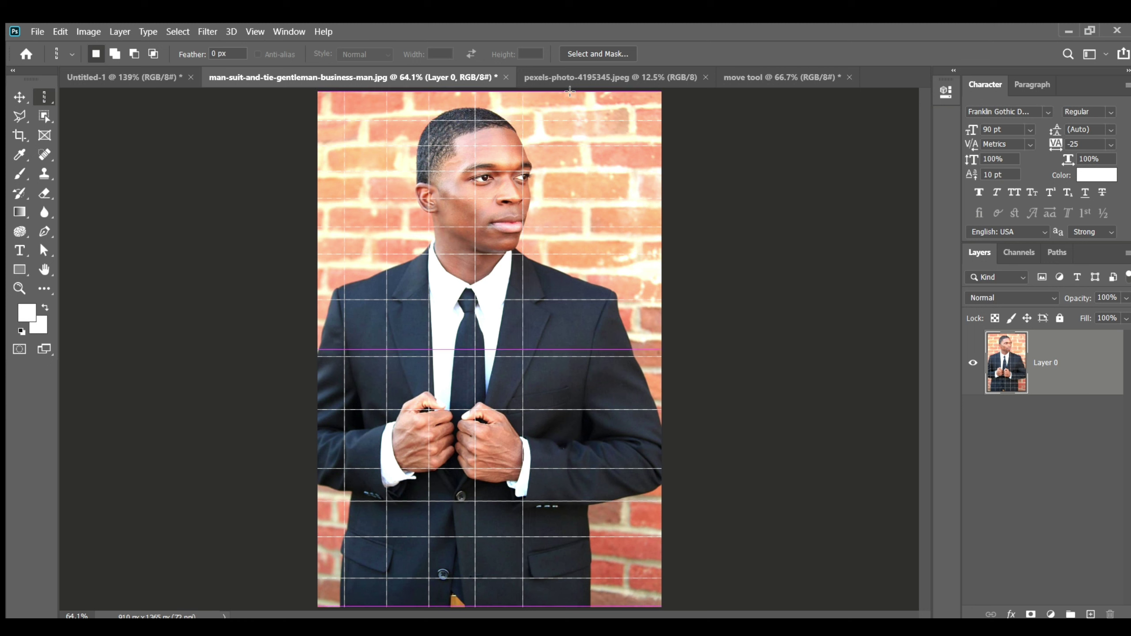
{"action": "key", "text": "ctrl+d"}
{"action": "left_click", "coordinate": [560, 92]}
{"action": "key", "text": "Delete"}
{"action": "key", "text": "ctrl+d"}
{"action": "left_click", "coordinate": [602, 94]}
{"action": "key", "text": "Delete"}
{"action": "key", "text": "ctrl+d"}
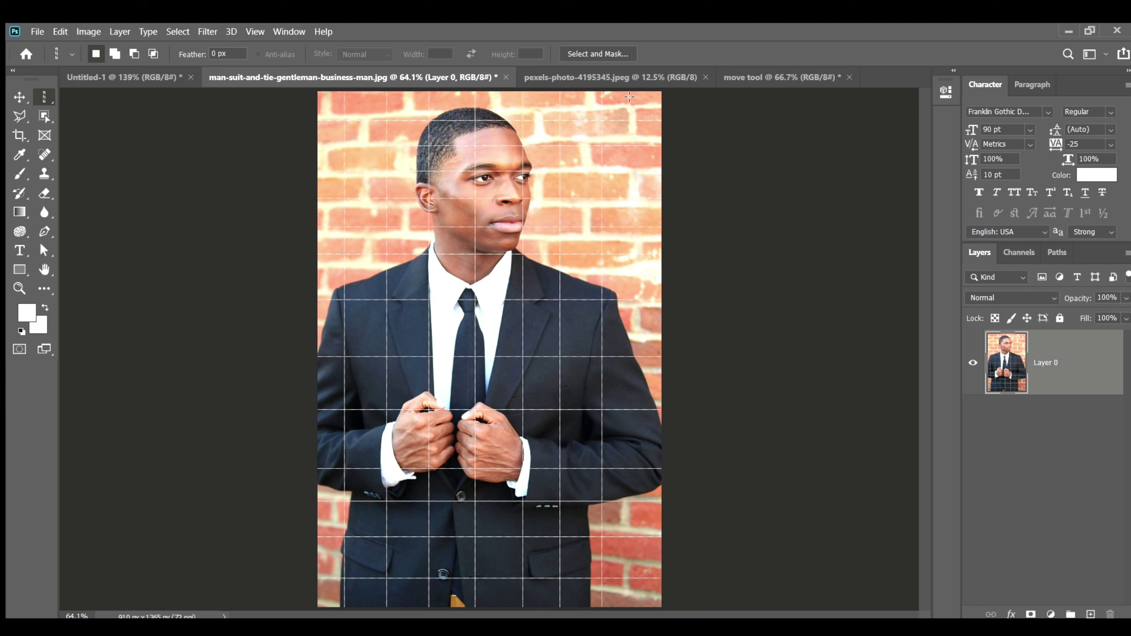
{"action": "left_click", "coordinate": [636, 91]}
{"action": "left_click", "coordinate": [18, 97]}
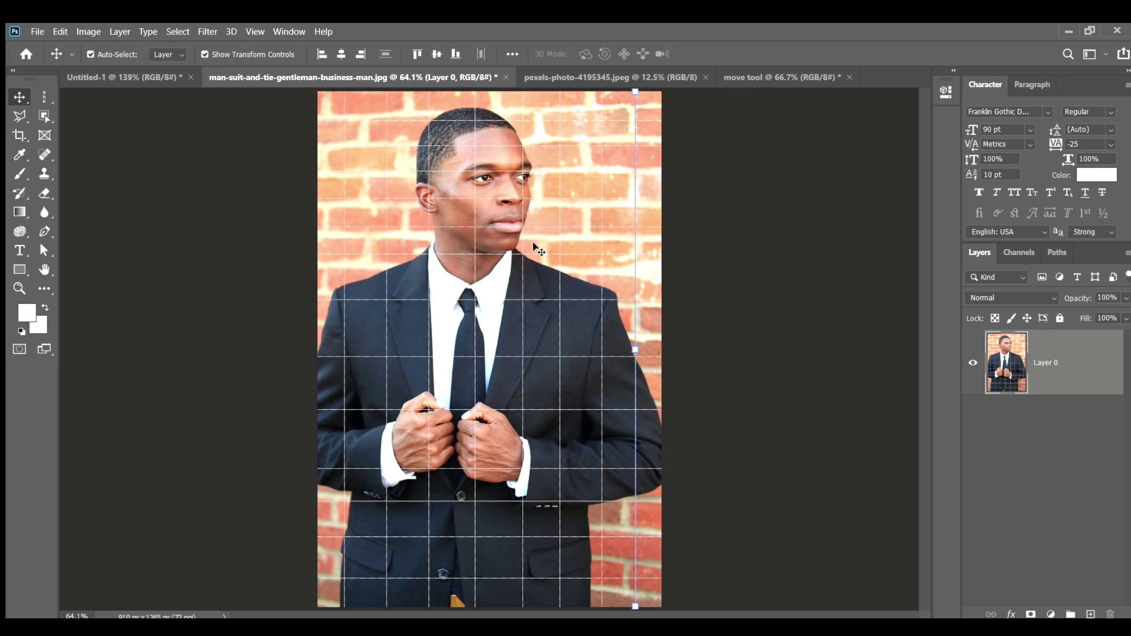
{"action": "key", "text": "ctrl+d"}
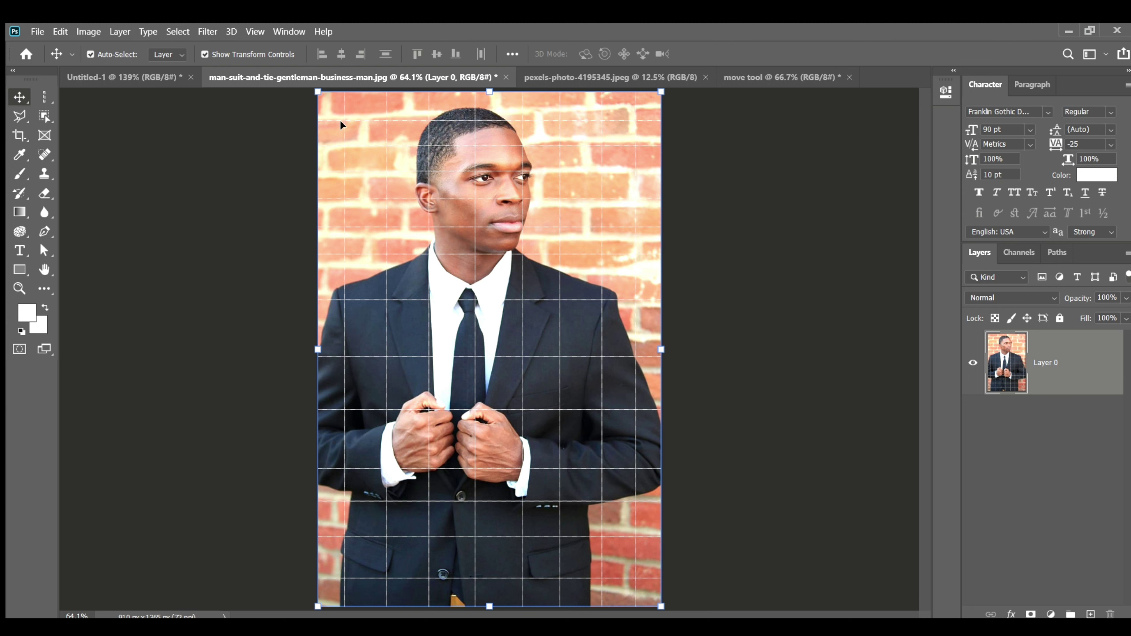
Move the cut photo layer diagonally off the canvas edge, return it to its original position, and deselect the layer.
{"action": "left_click_drag", "start_coordinate": [582, 332], "coordinate": [534, 370]}
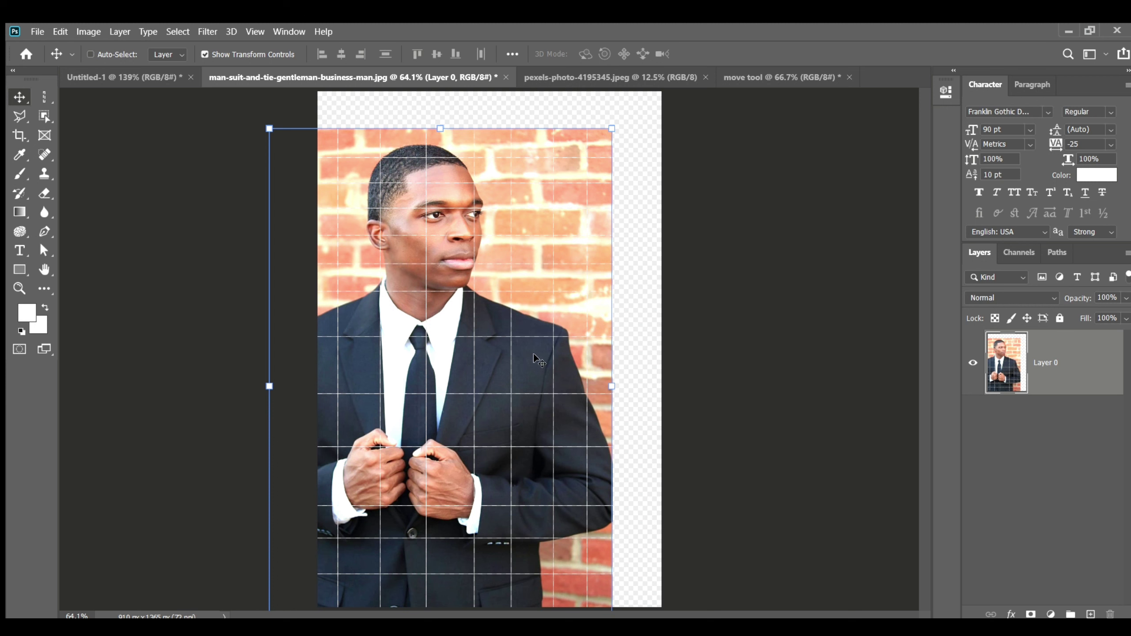
{"action": "left_click_drag", "start_coordinate": [466, 247], "coordinate": [513, 207]}
{"action": "left_click", "coordinate": [735, 240]}
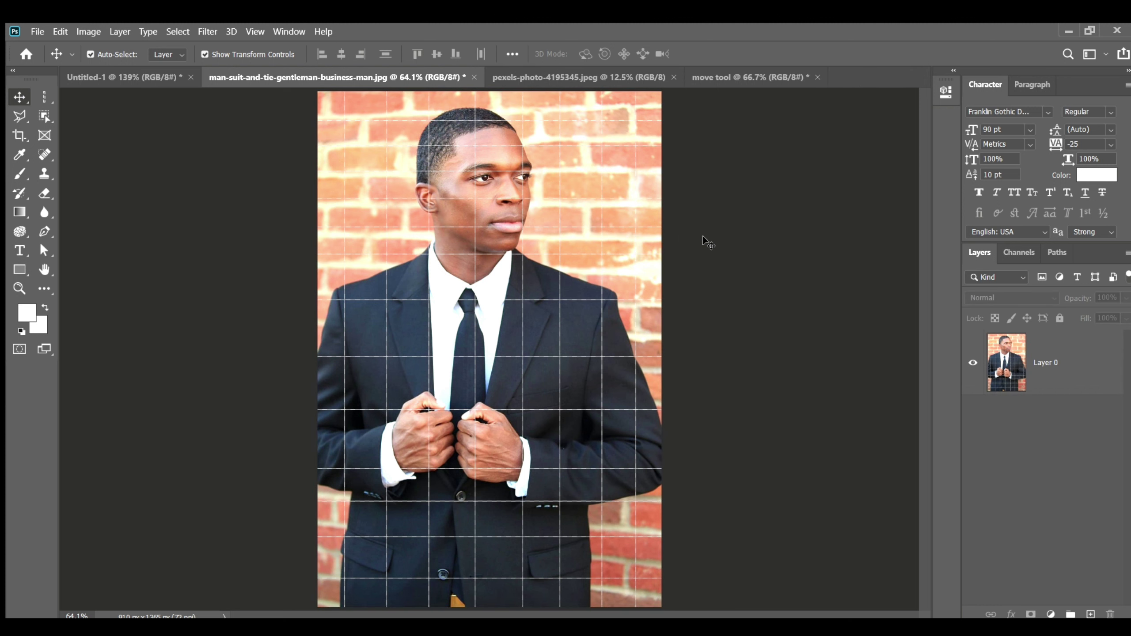
Inspect the grid of cut lines over the jacket and tie at 200% zoom.
{"action": "key", "text": "ctrl+plus"}
{"action": "key", "text": "ctrl+plus"}
{"action": "key", "text": "ctrl+plus"}
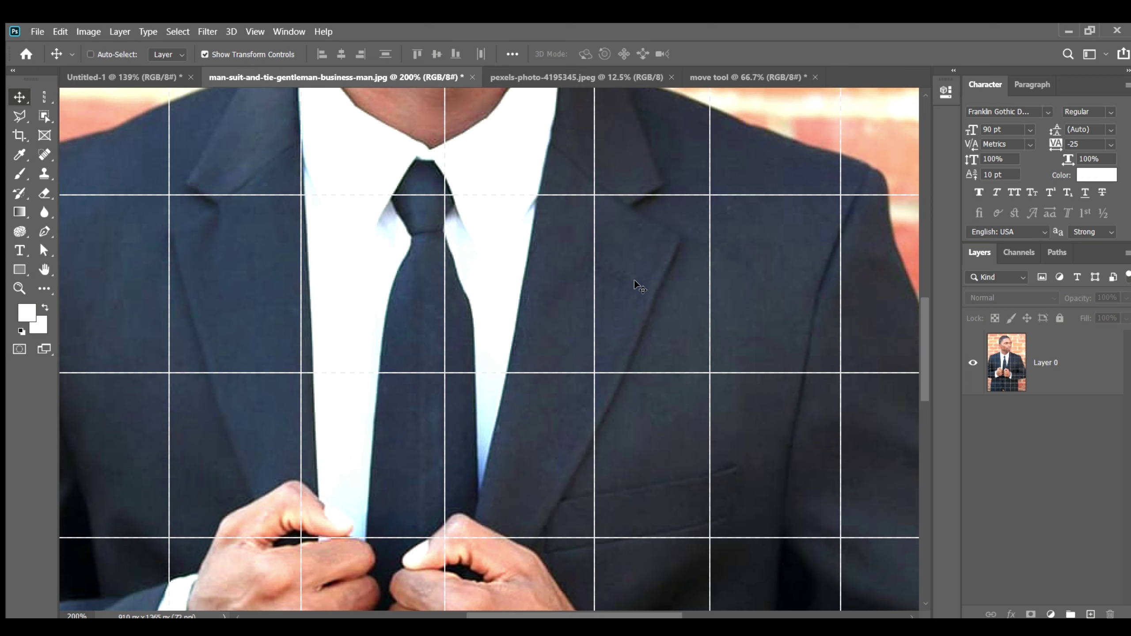
{"action": "key", "text": "ctrl+0"}
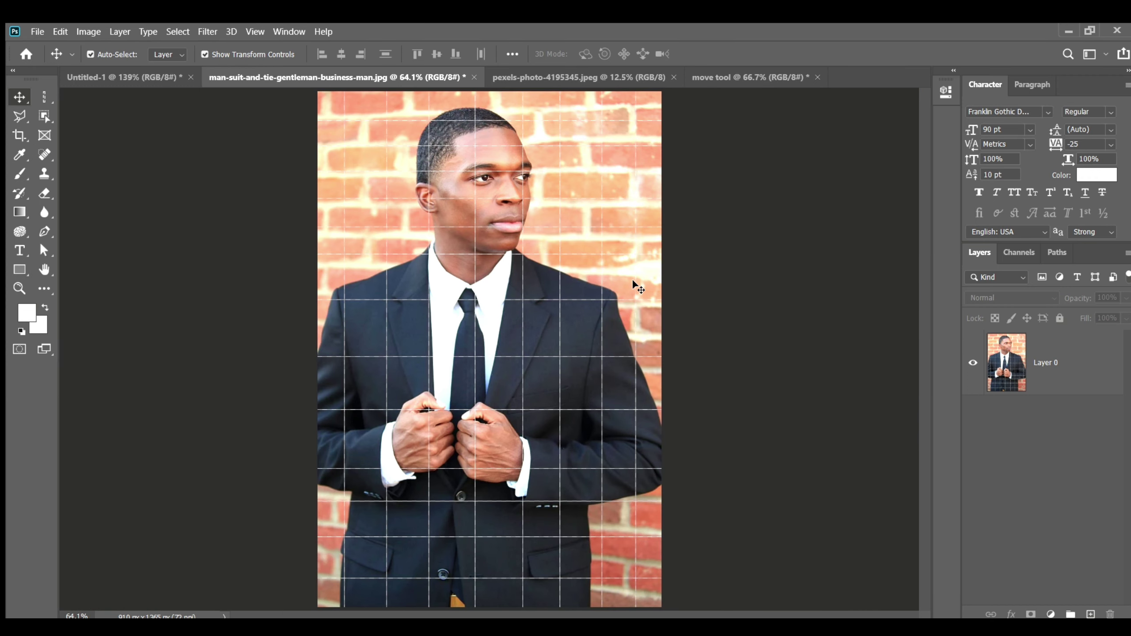
{"action": "left_click", "coordinate": [44, 97]}
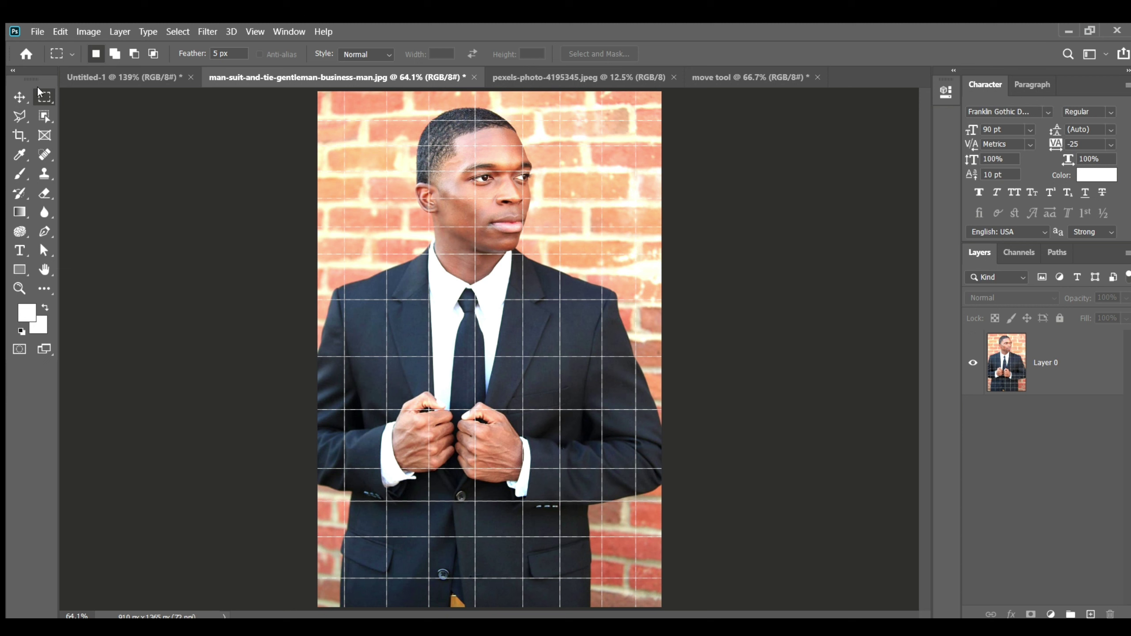
{"action": "left_click", "coordinate": [9, 96]}
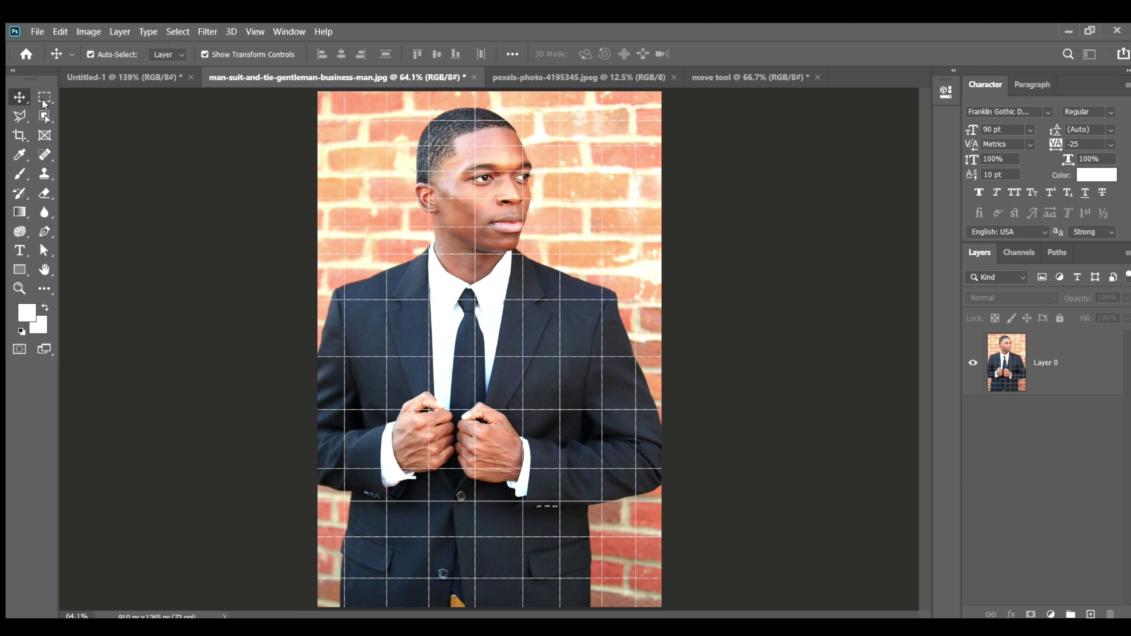